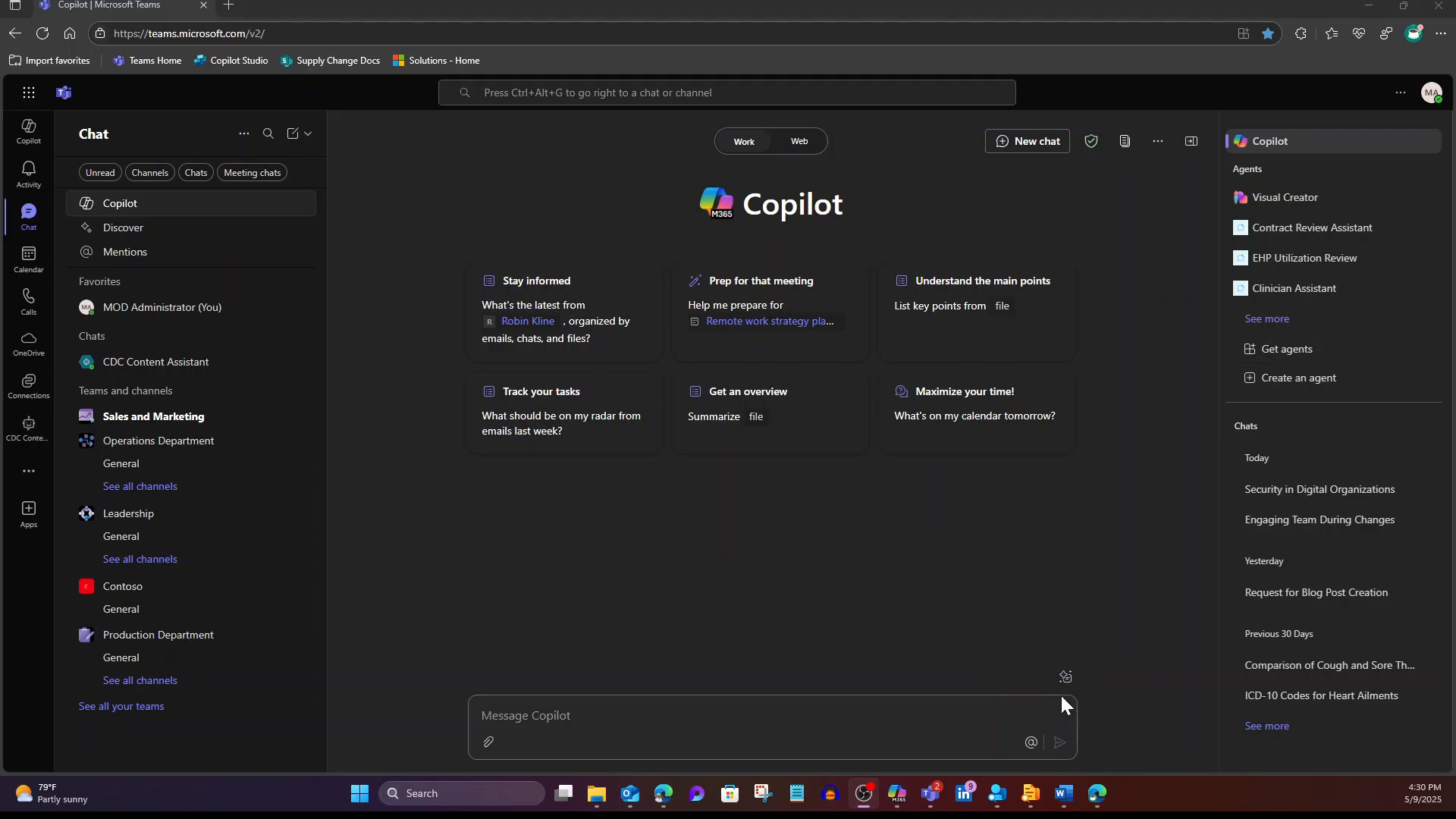
# Step: Switch from Teams to the blank Word document Document 2025-05-09.docx
pyautogui.click(1064, 793)
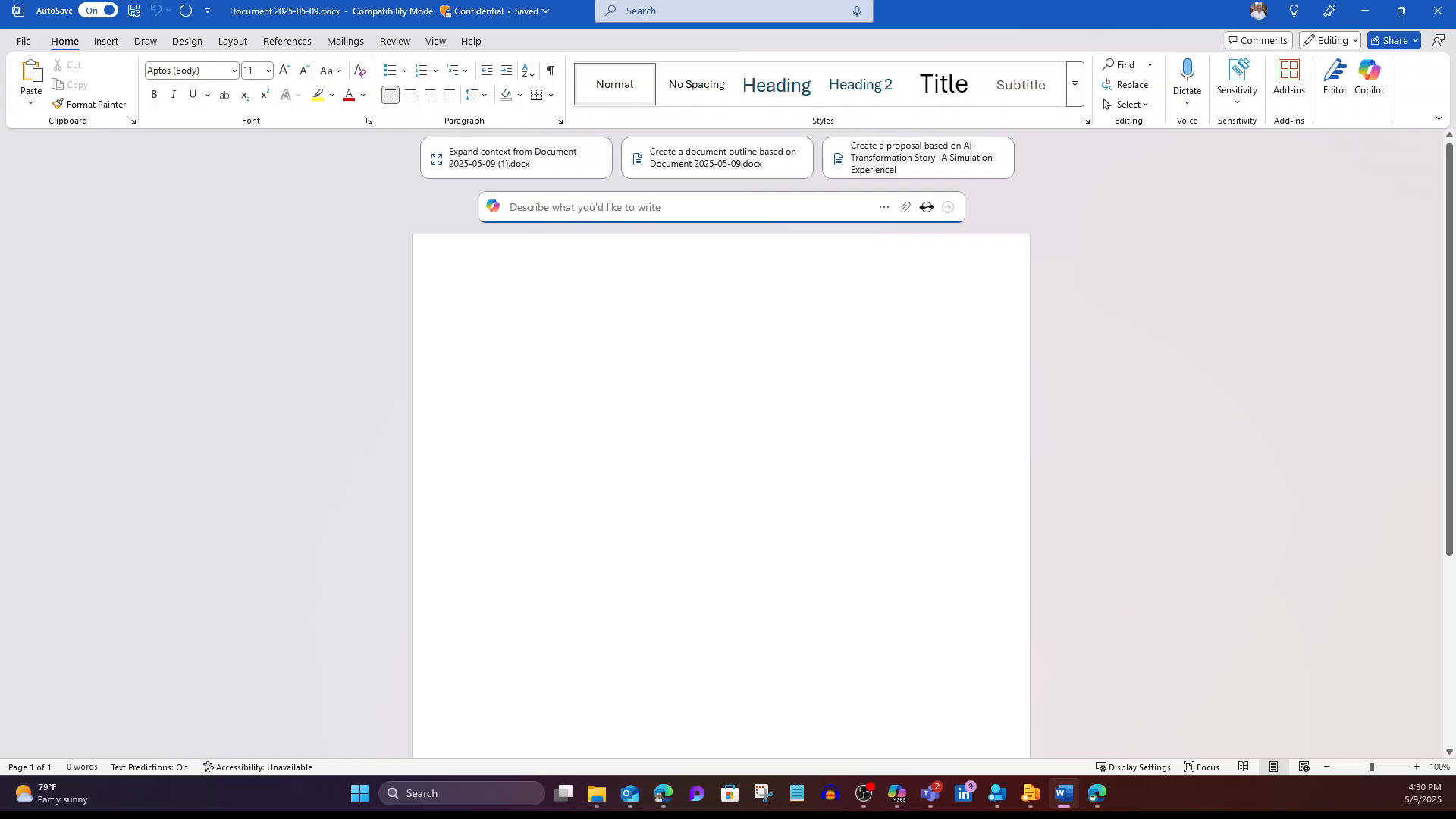
# Step: Begin the Copilot prompt with 'Write a Tips and Trcks documents', correcting the mistyped ending
pyautogui.write('Write ')
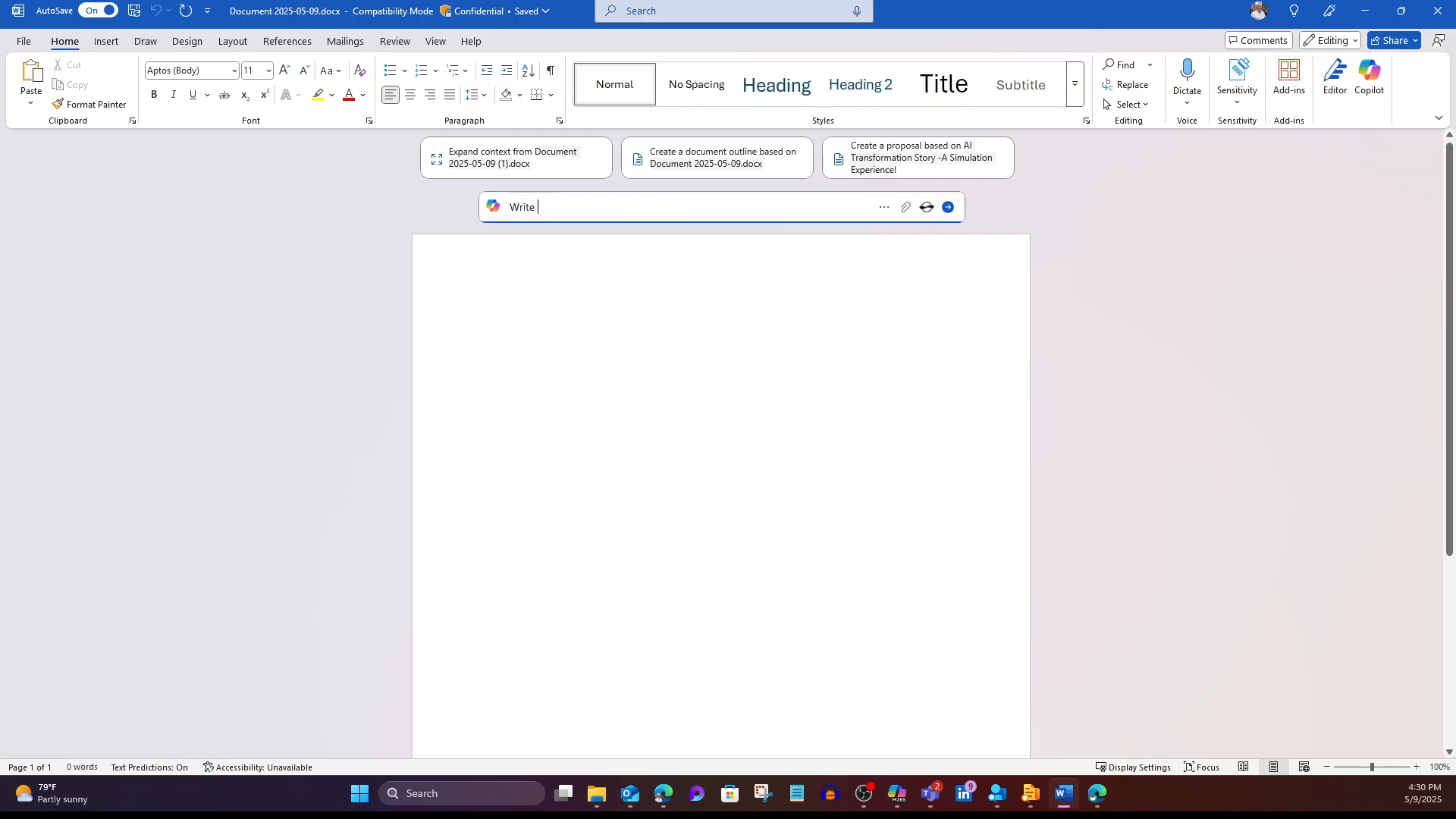
pyautogui.write('a T')
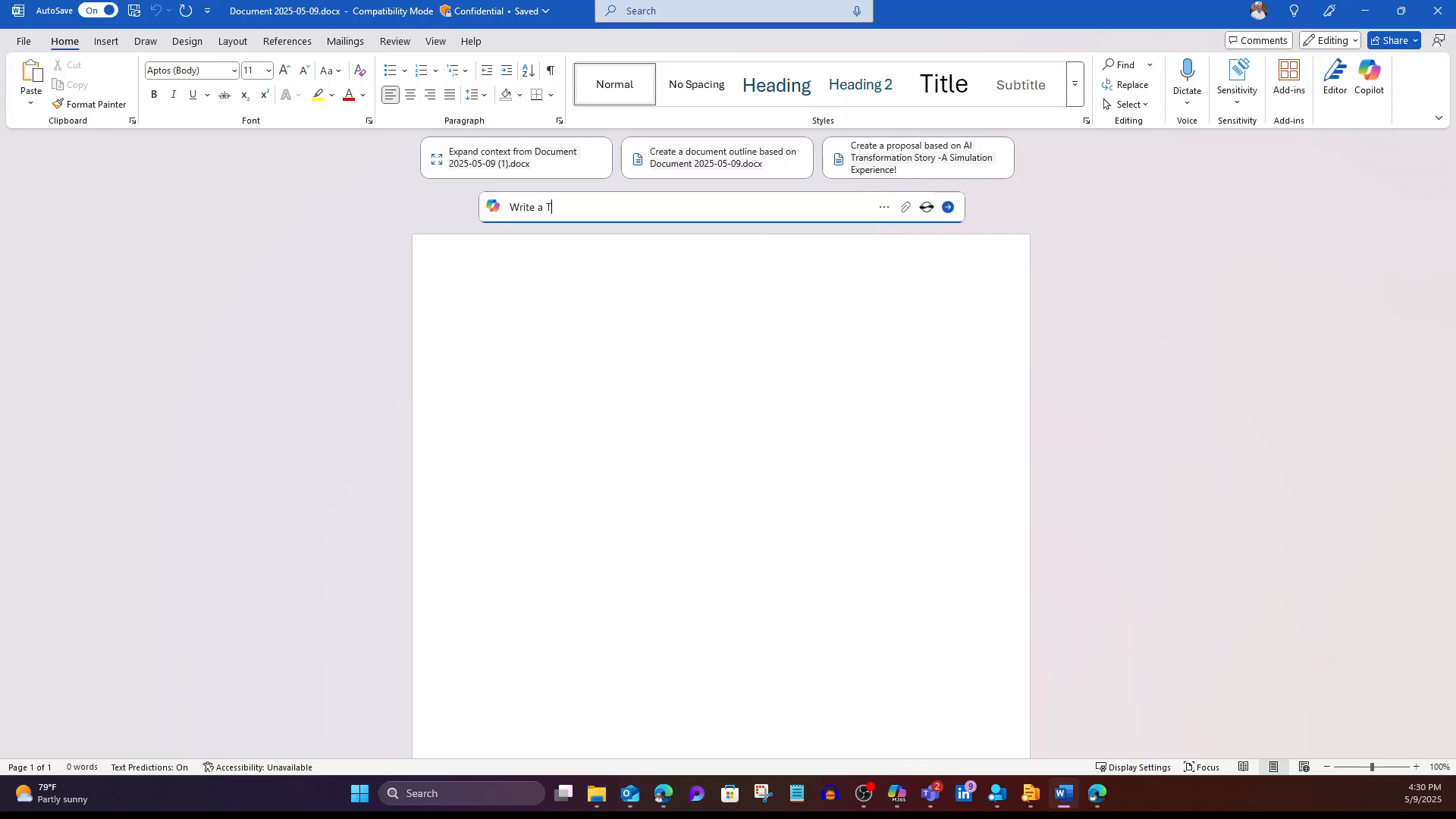
pyautogui.write('ips and ')
pyautogui.write('Trcks do')
pyautogui.write('cuemt')
pyautogui.write('s ')
pyautogui.write('sh')
pyautogui.press('BackSpace')
pyautogui.press('BackSpace')
# Step: Finish the prompt requesting a friendly, conversational Microsoft 365 Copilot tips guide, then send it
pyautogui.write('that helps people ')
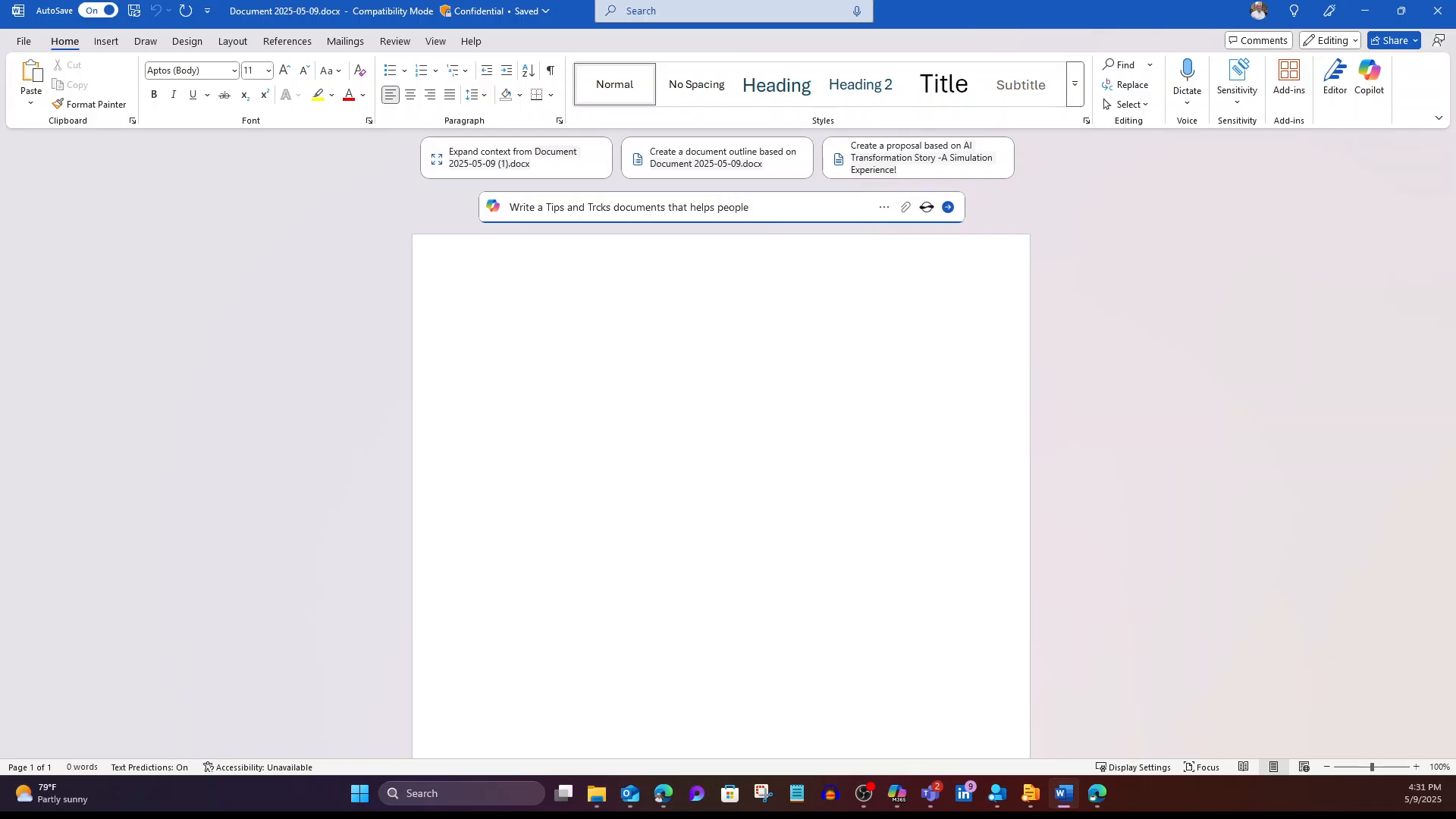
pyautogui.write('get up to speed on what Mic')
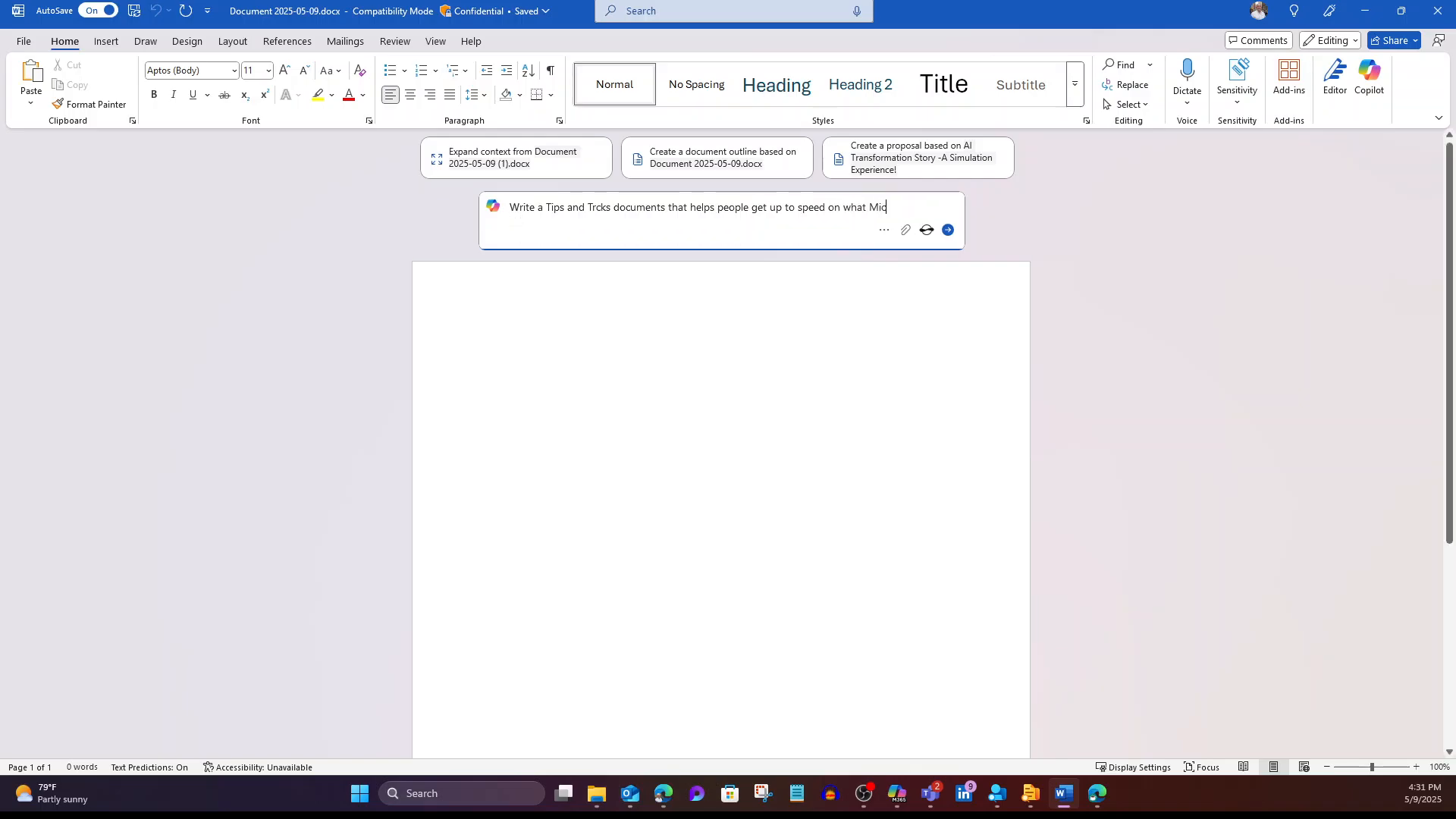
pyautogui.write('rosoft 365 Copilot is')
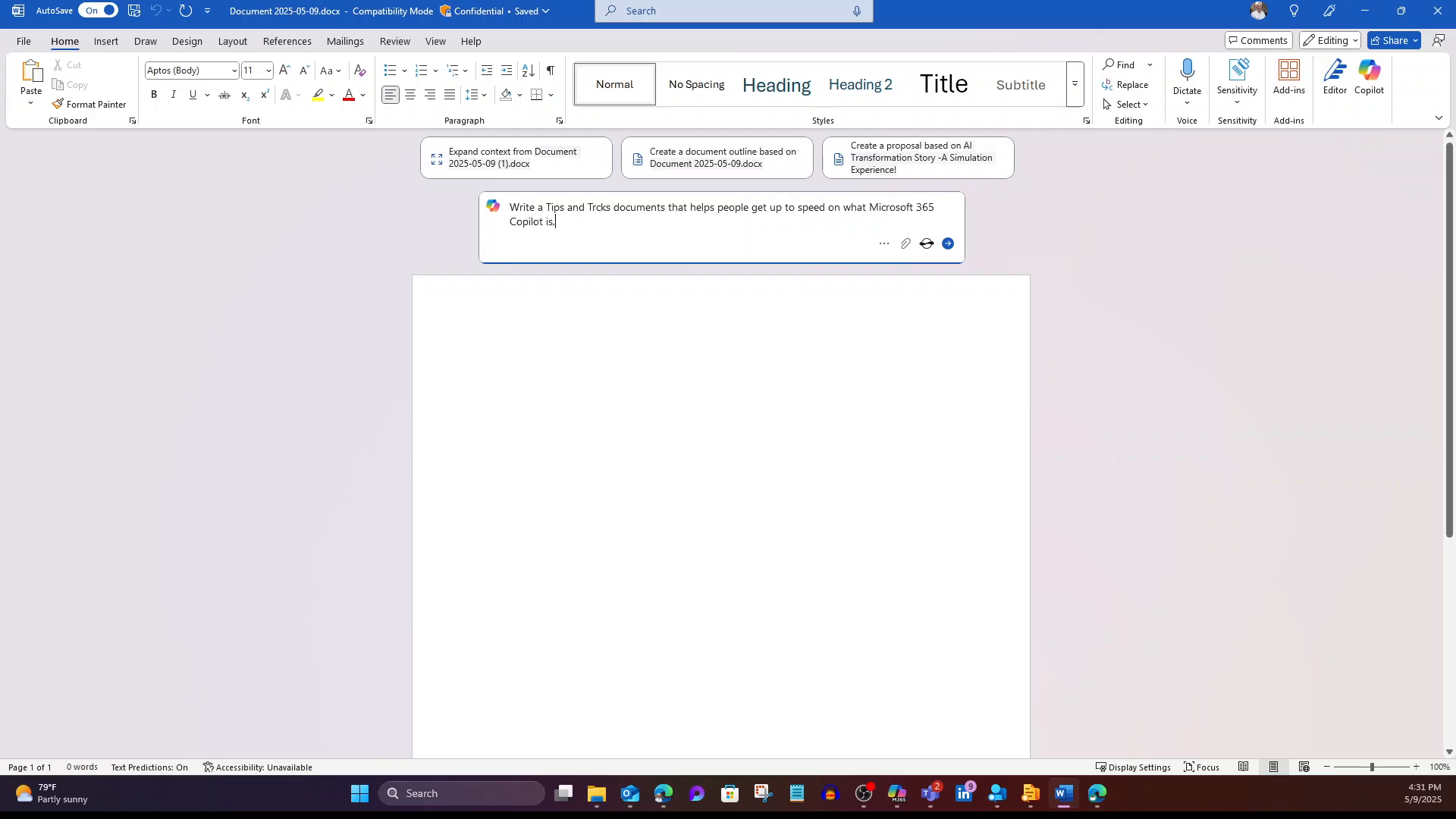
pyautogui.write(', all th')
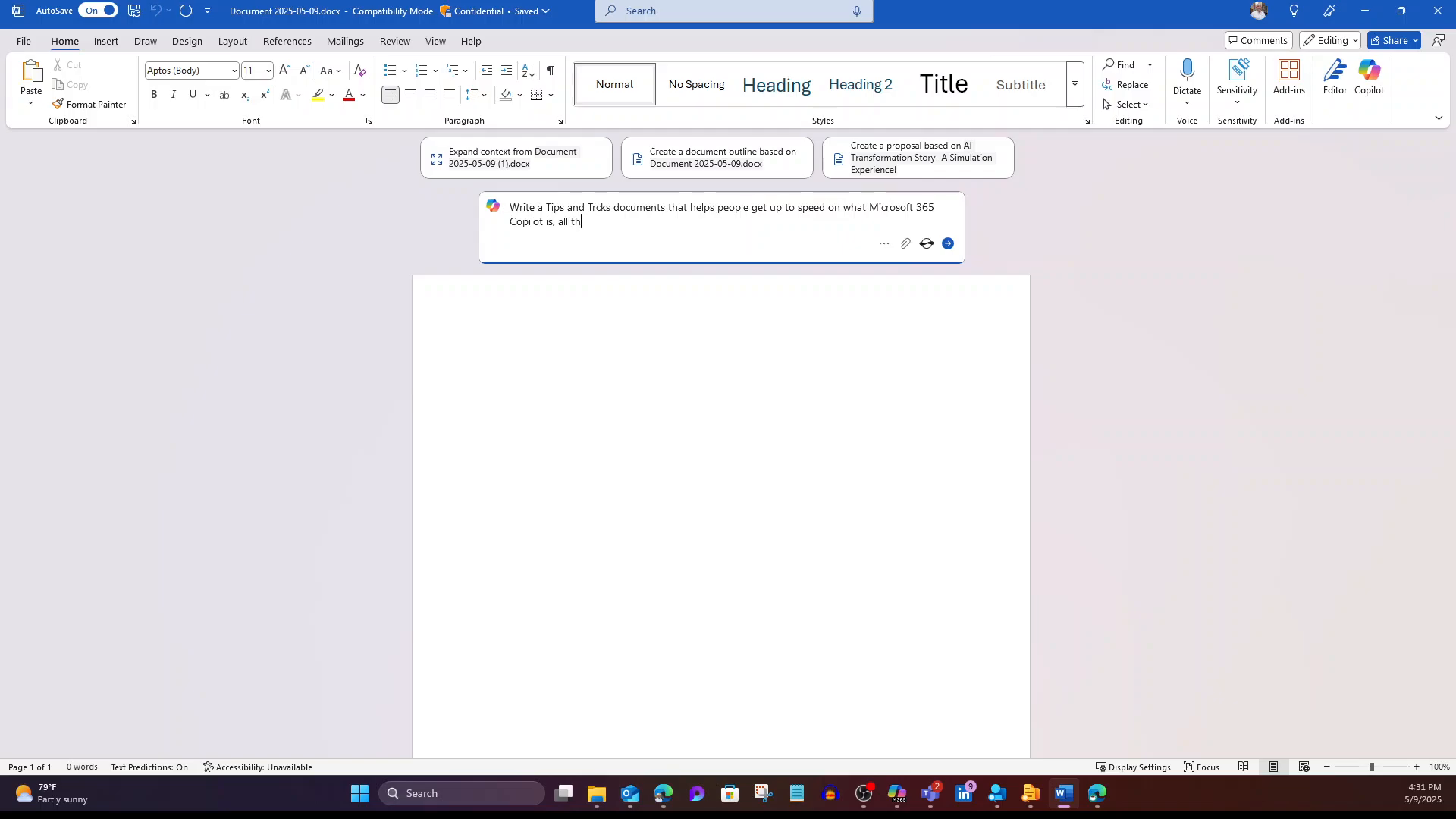
pyautogui.write('e ways they can use it , and tips and tricks for')
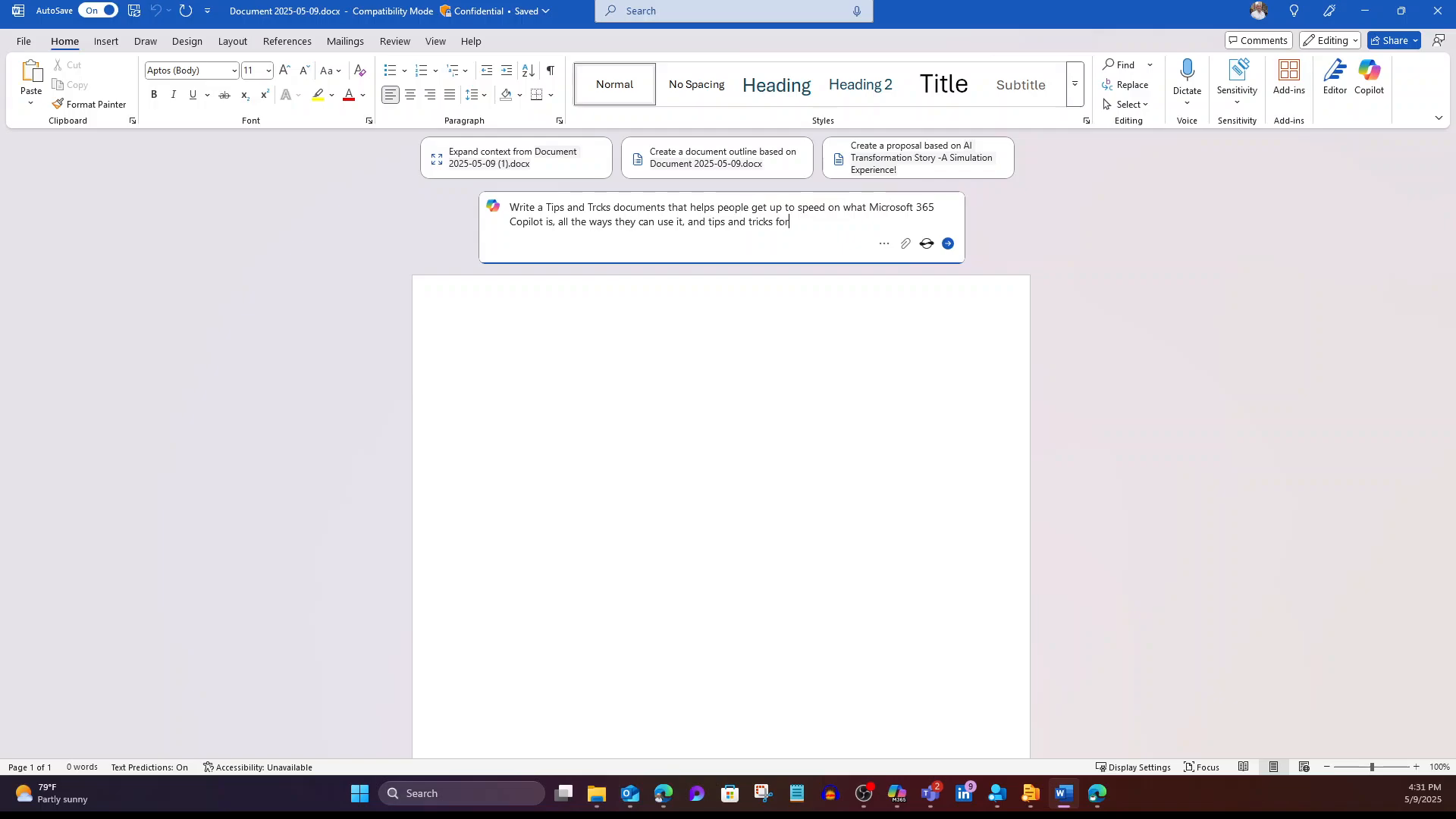
pyautogui.write(' getting the most use out of Microsoft 365')
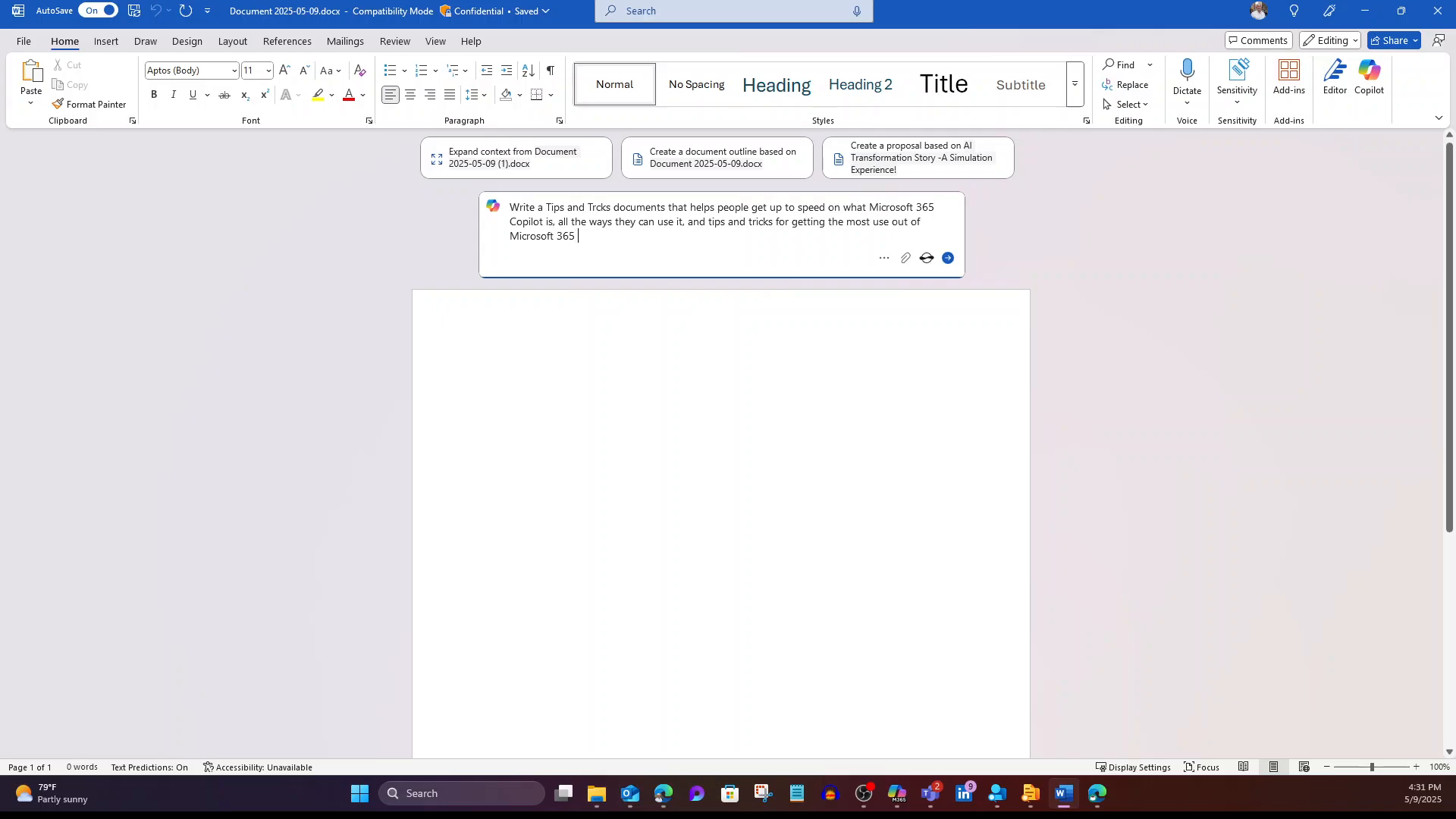
pyautogui.write(' Copilot. ')
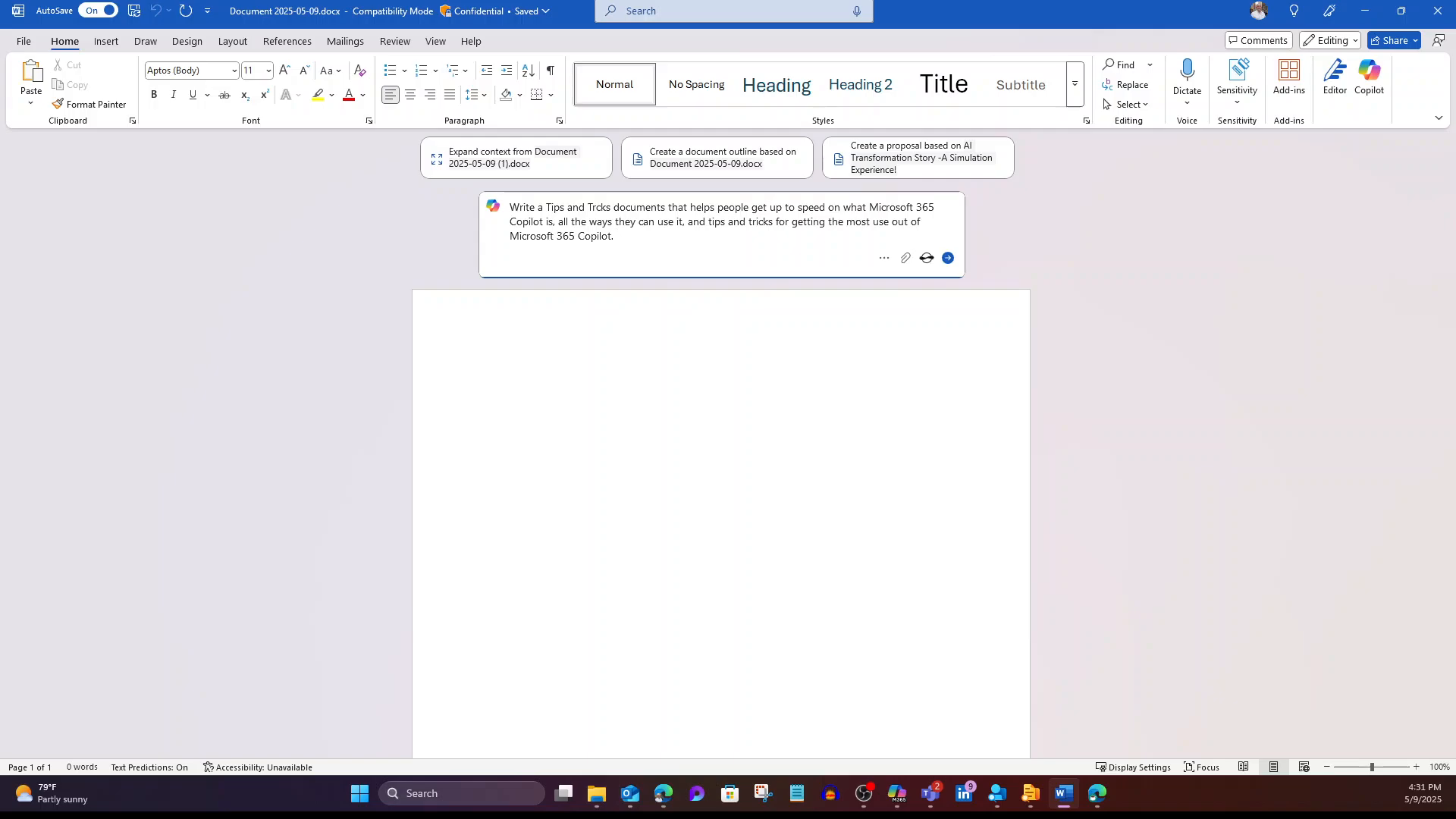
pyautogui.write('Prioritize accuracy and detail over speed.')
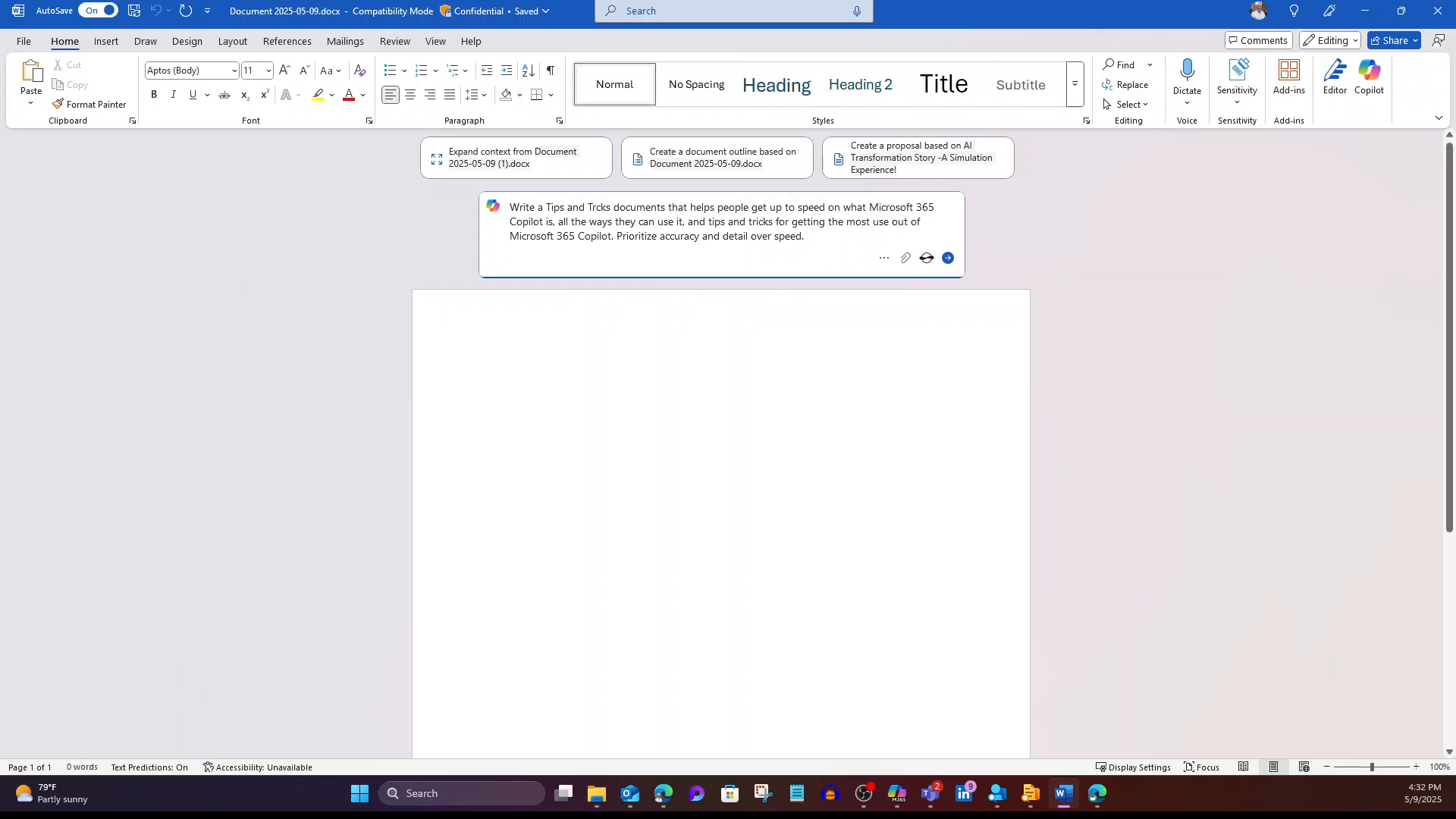
pyautogui.write('Make the tone ')
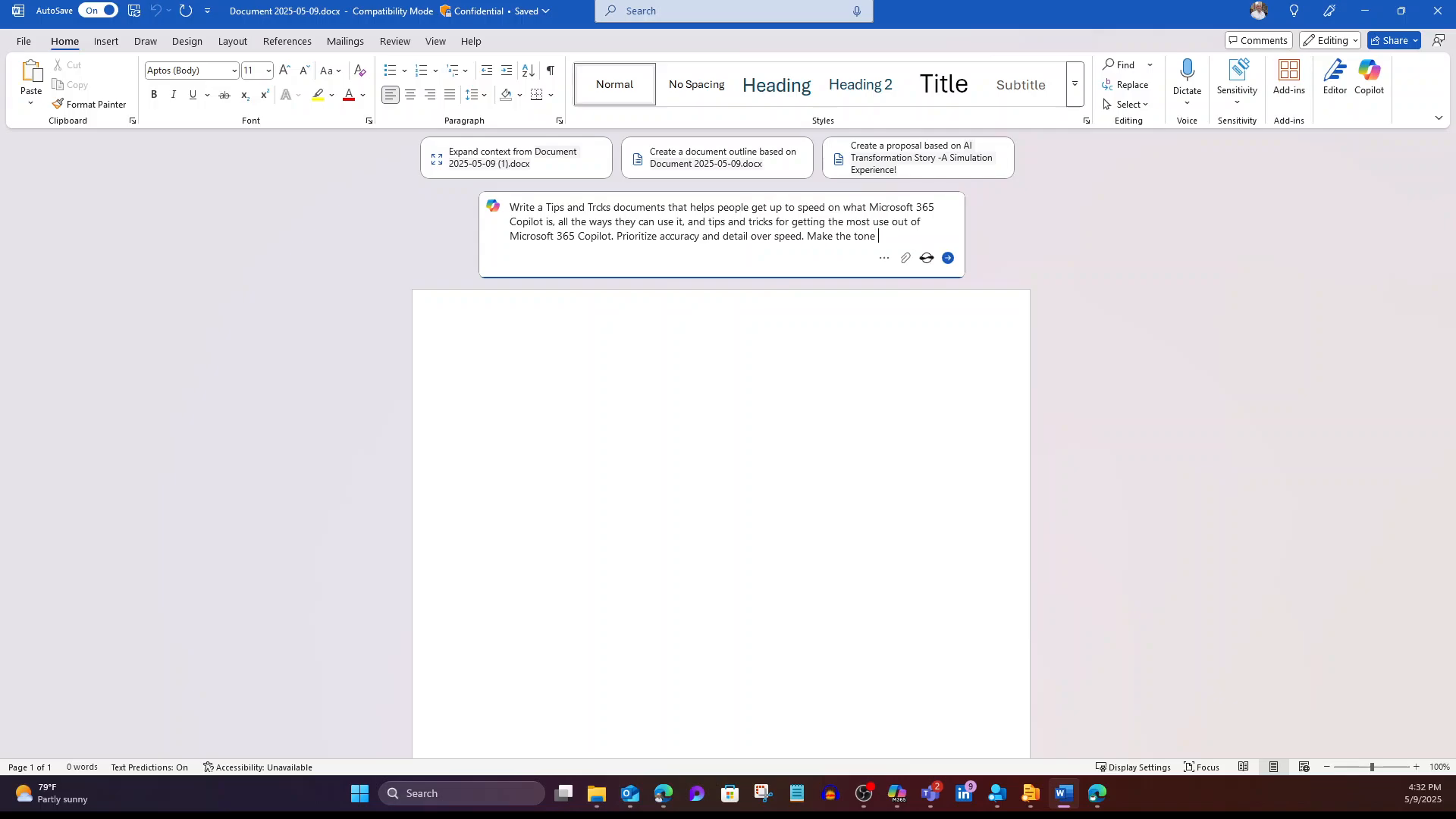
pyautogui.write('friendly and conversation')
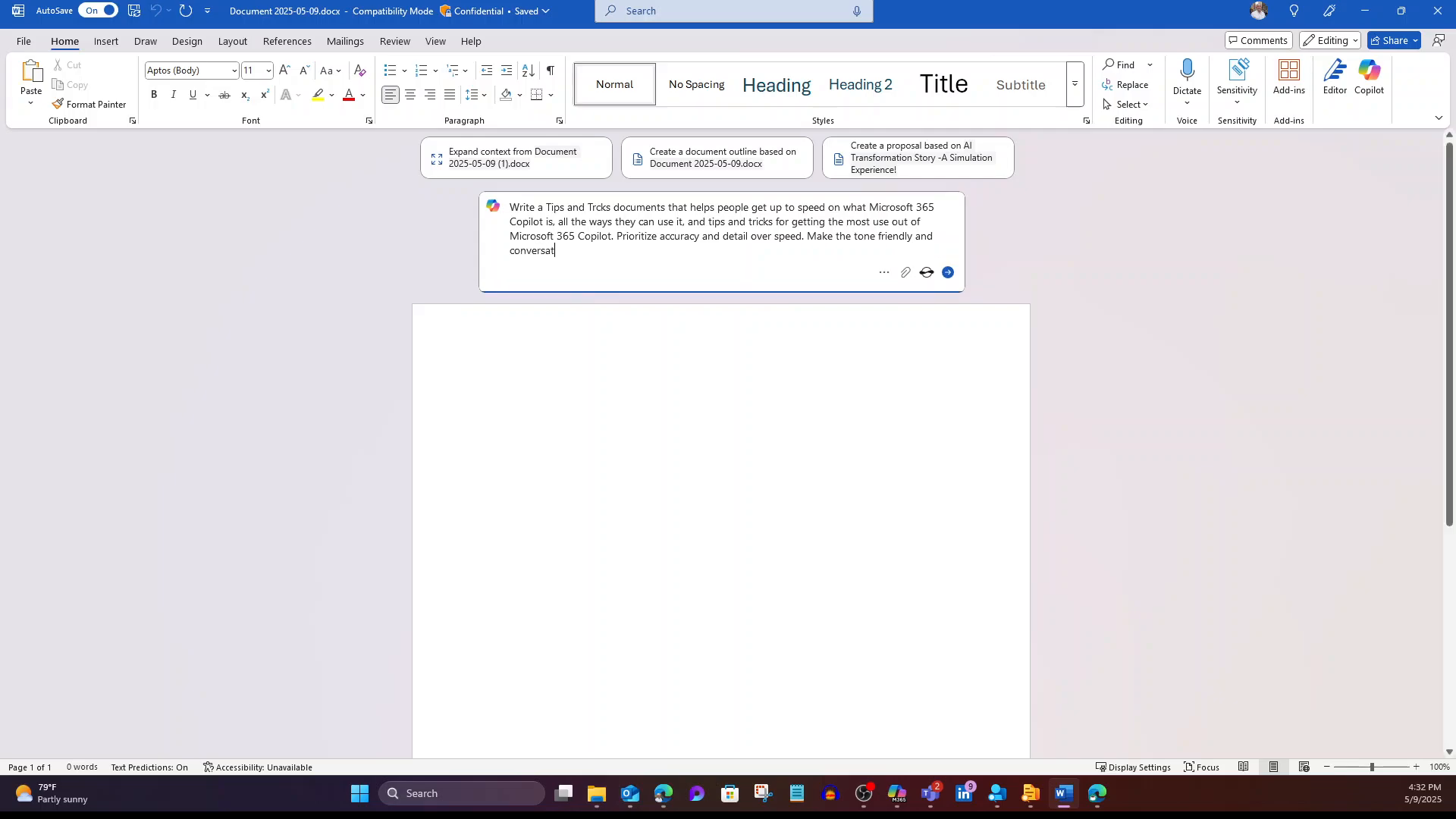
pyautogui.write('al')
pyautogui.click(948, 273)
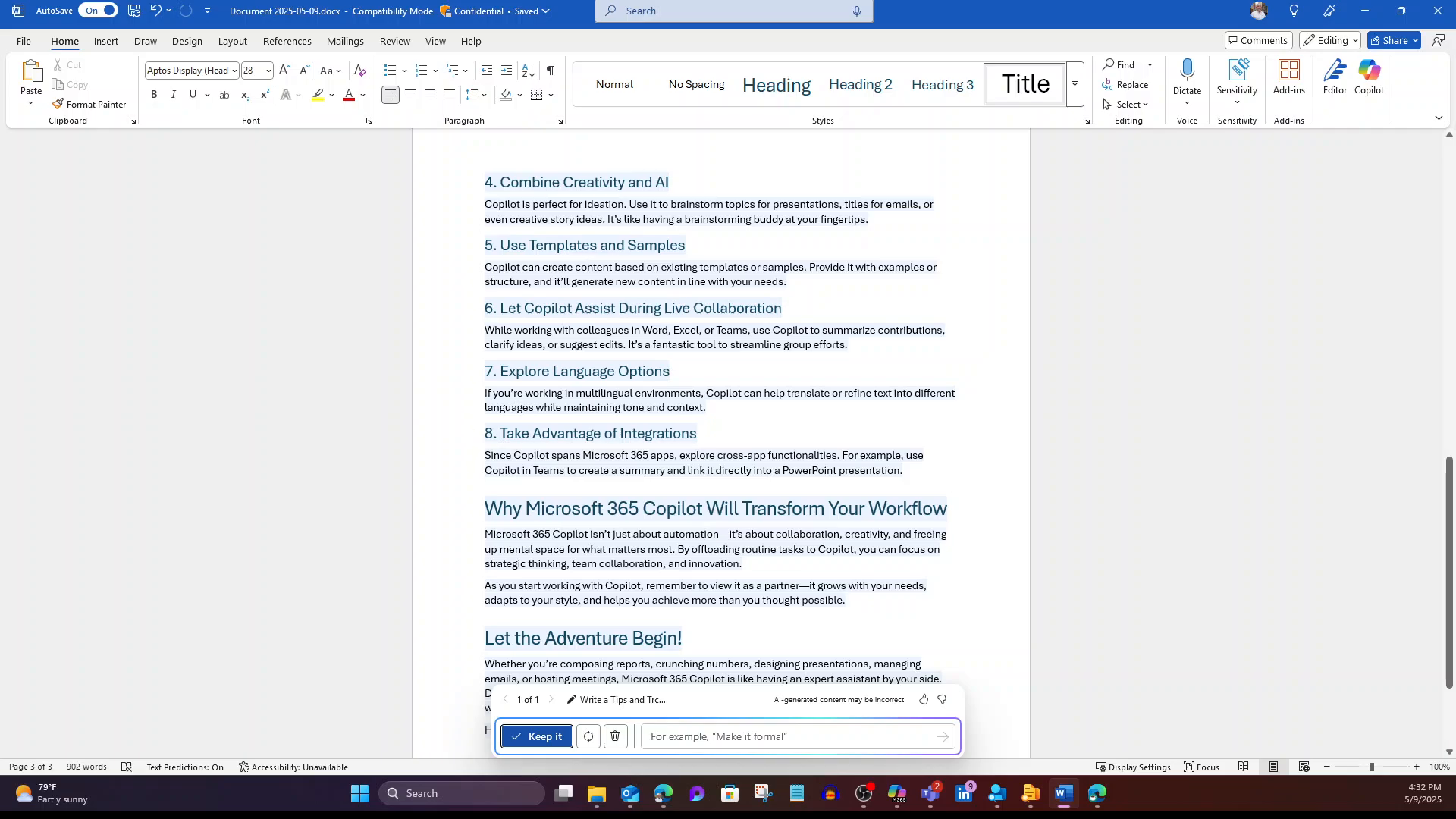
# Step: Keep the 902-word 'Your Friendly Guide to Microsoft 365 Copilot' draft and return to the top
pyautogui.click(537, 737)
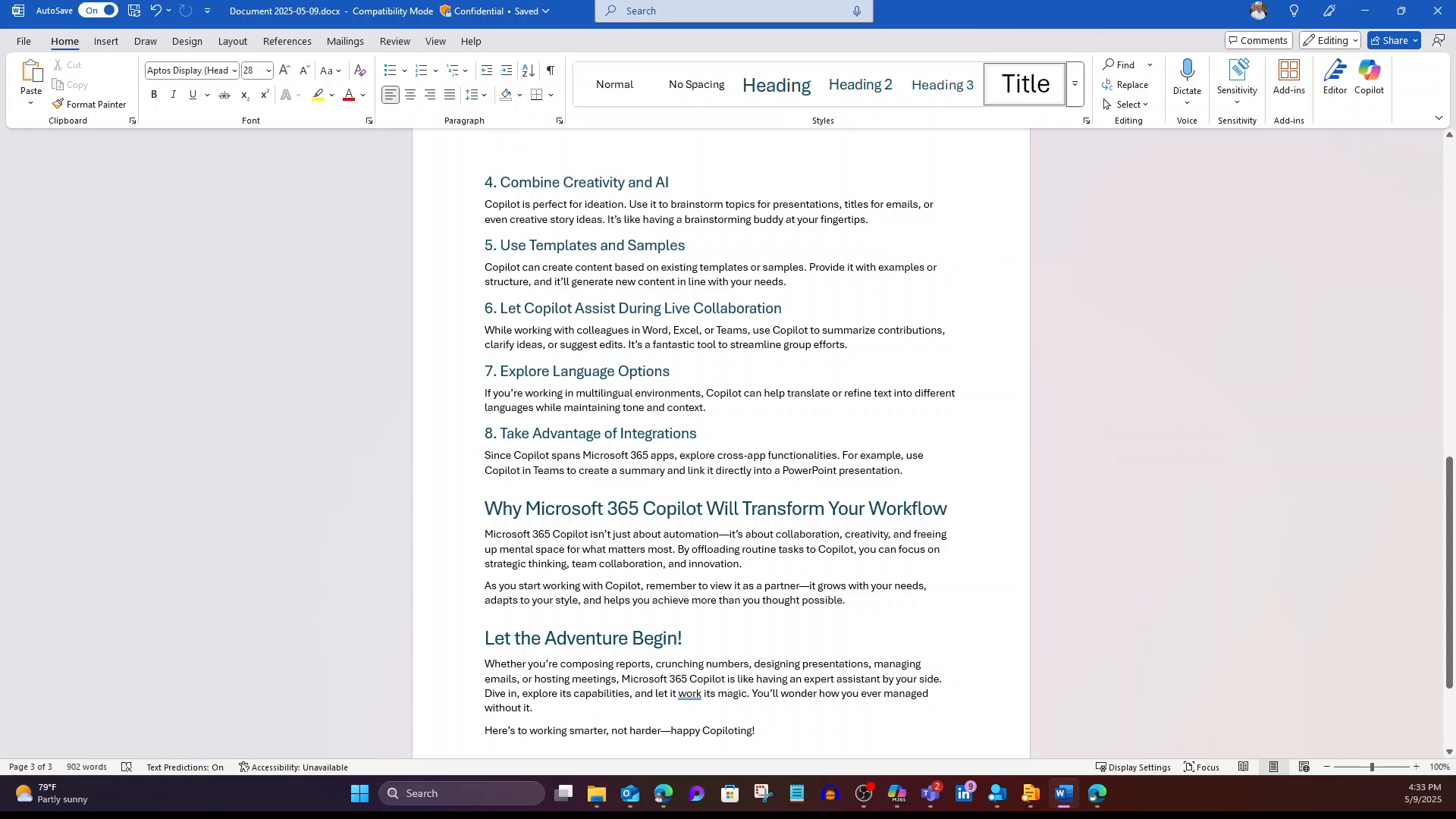
pyautogui.hotkey('ctrl', 'Home')
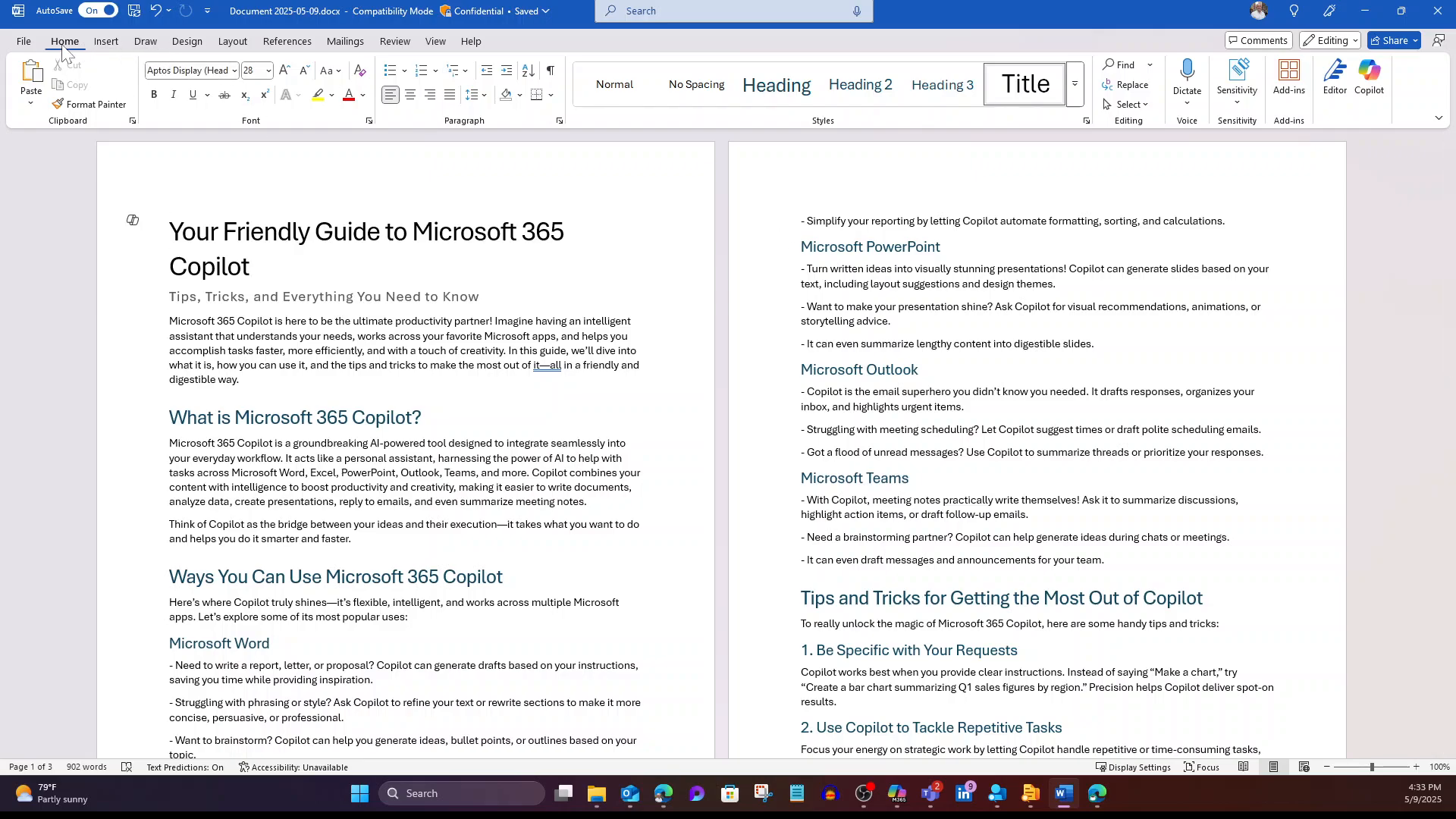
# Step: Save a copy to the Desktop as CopilotTipsAndTricks.docx, upgrading it to the newest Word format
pyautogui.click(24, 43)
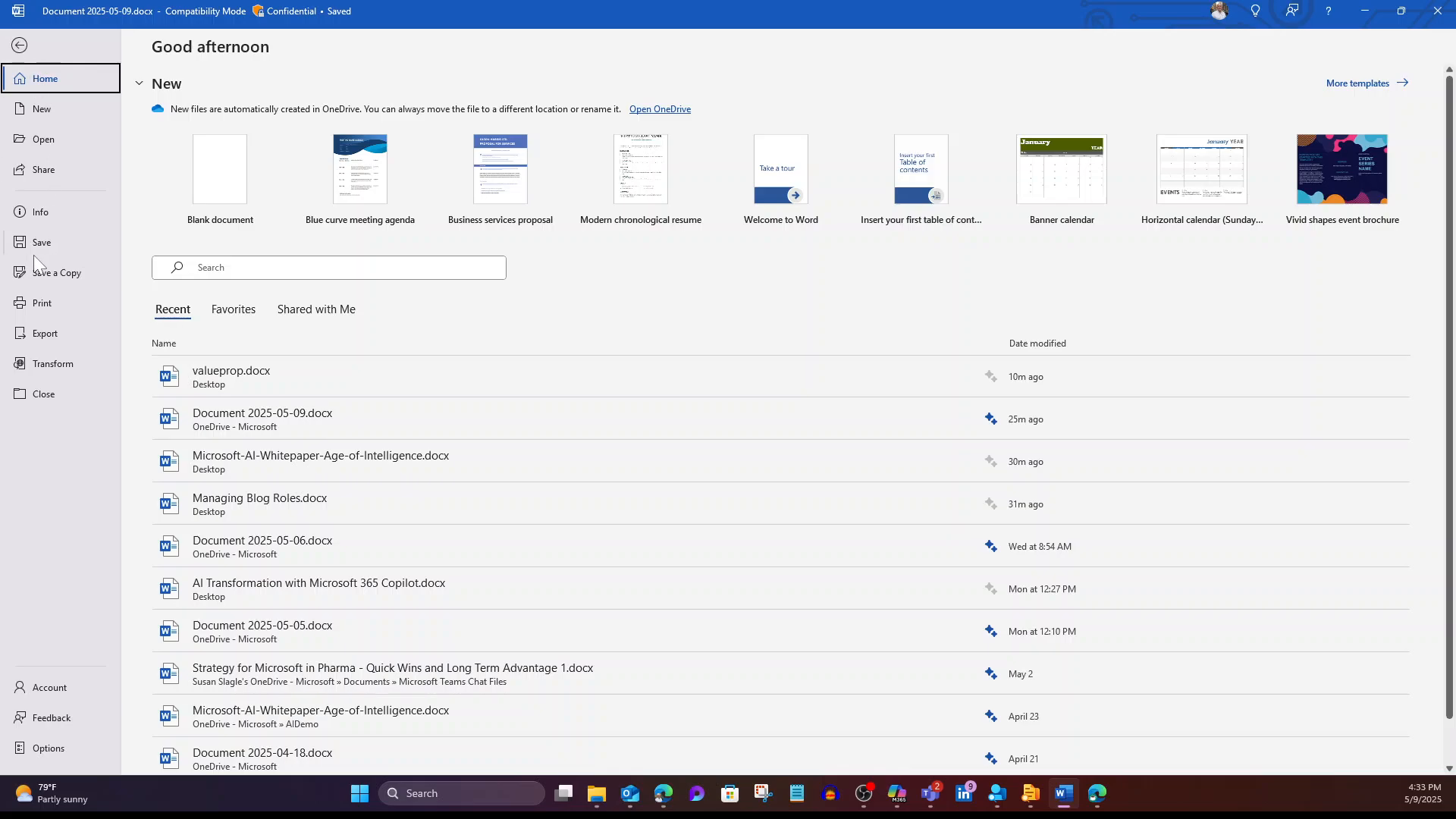
pyautogui.click(54, 276)
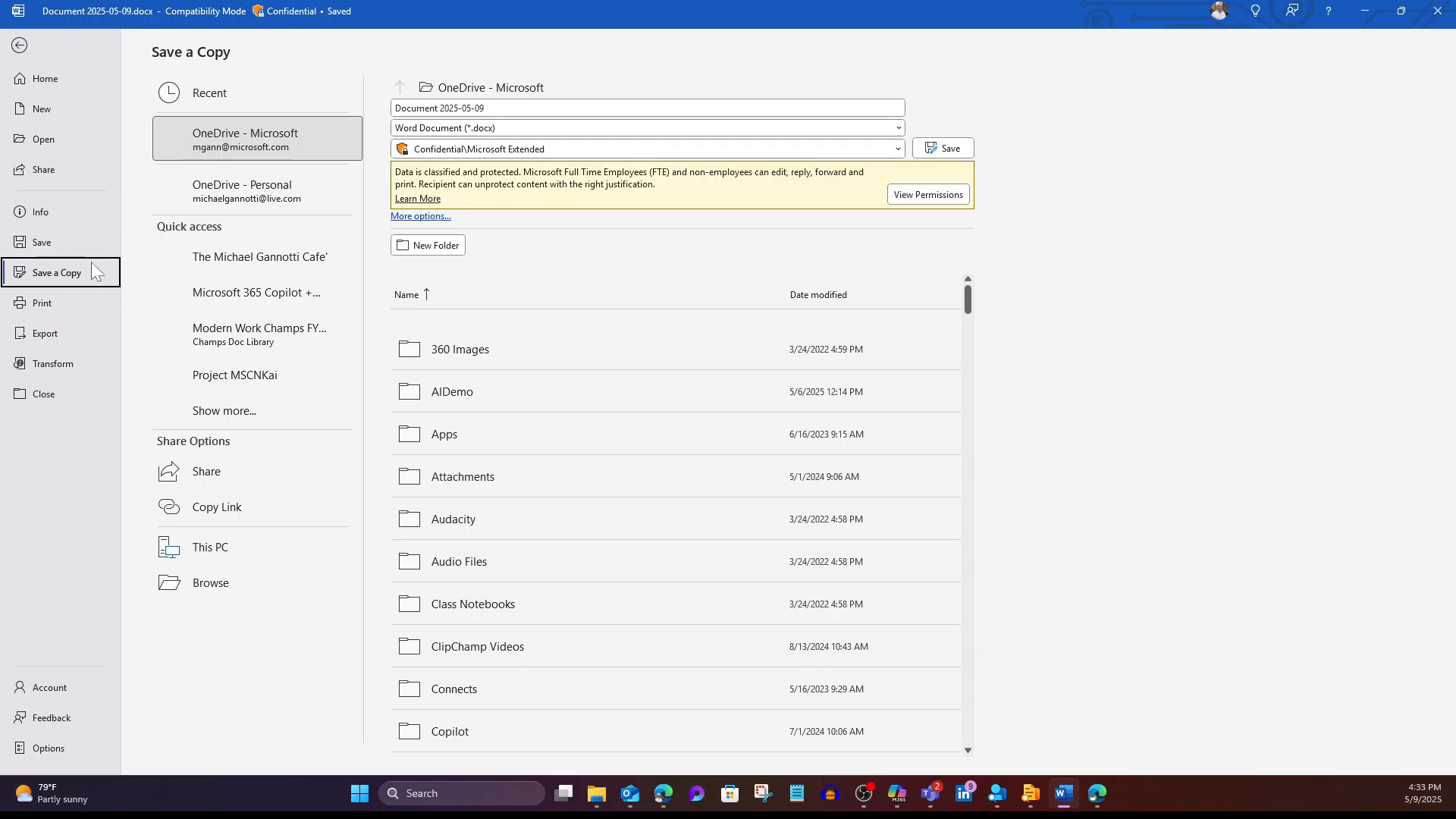
pyautogui.click(211, 584)
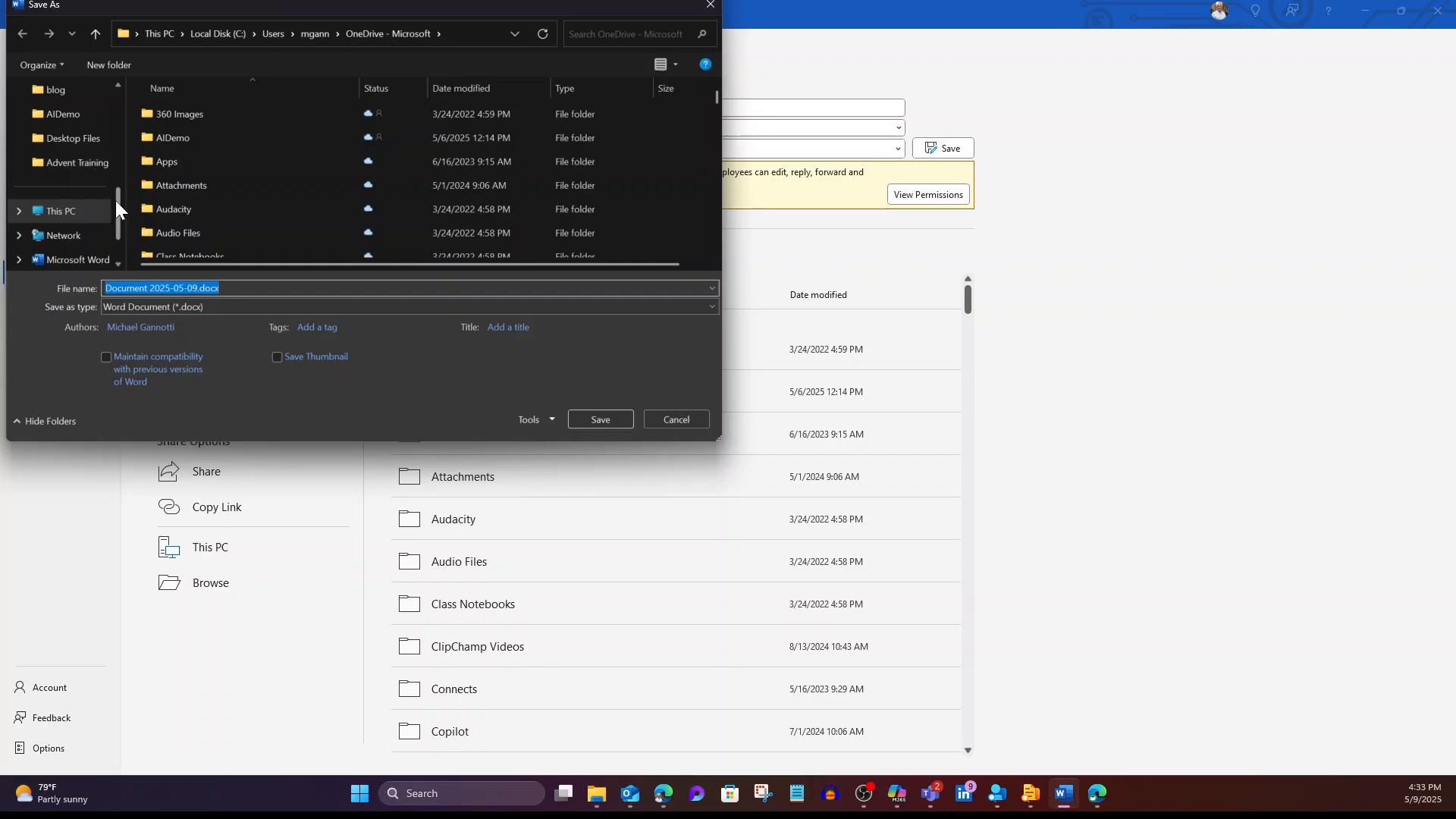
pyautogui.moveTo(115, 198); pyautogui.dragTo(116, 80)
pyautogui.click(63, 216)
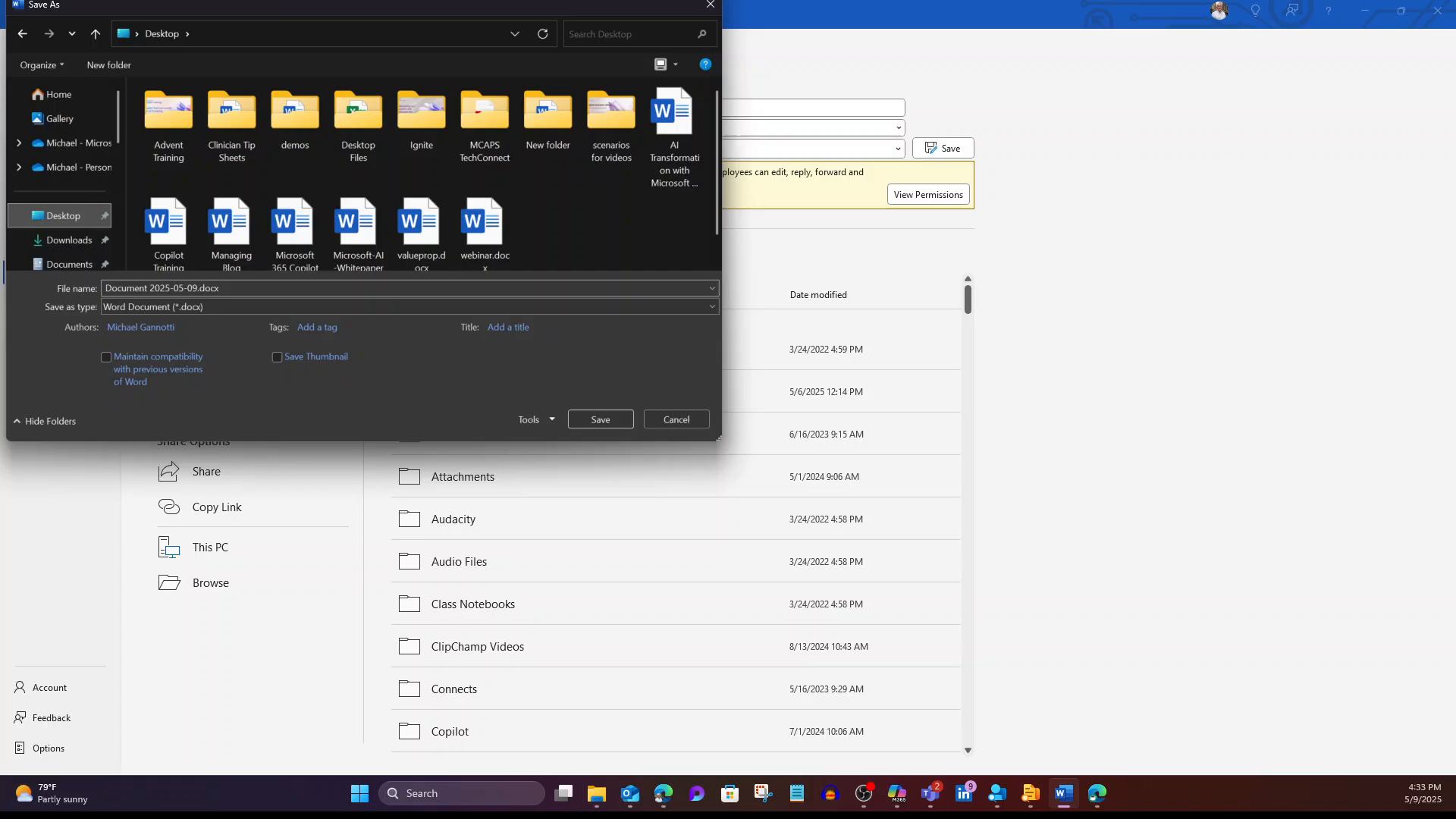
pyautogui.click(189, 289)
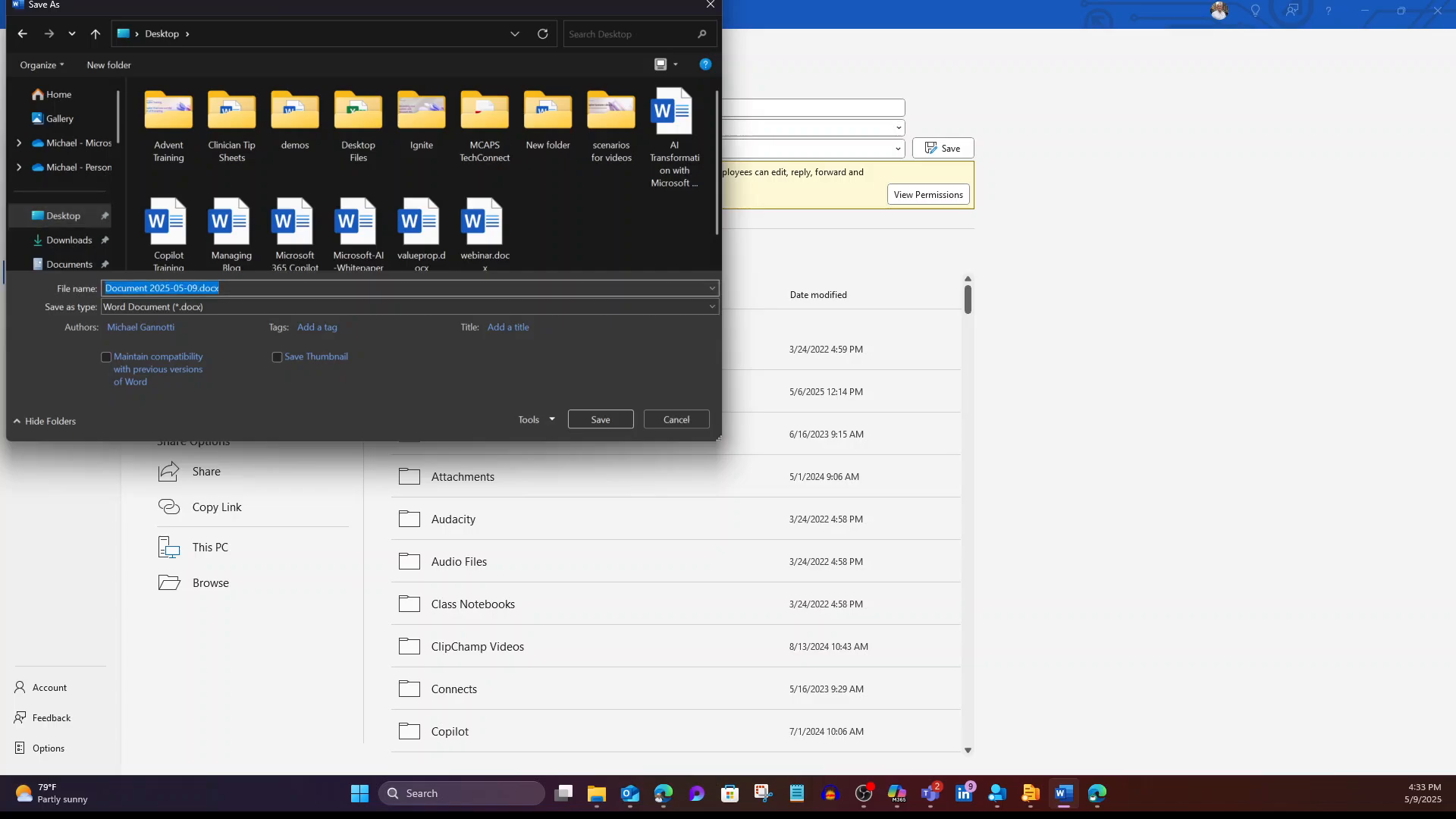
pyautogui.moveTo(198, 288); pyautogui.dragTo(70, 288)
pyautogui.write('Copilo')
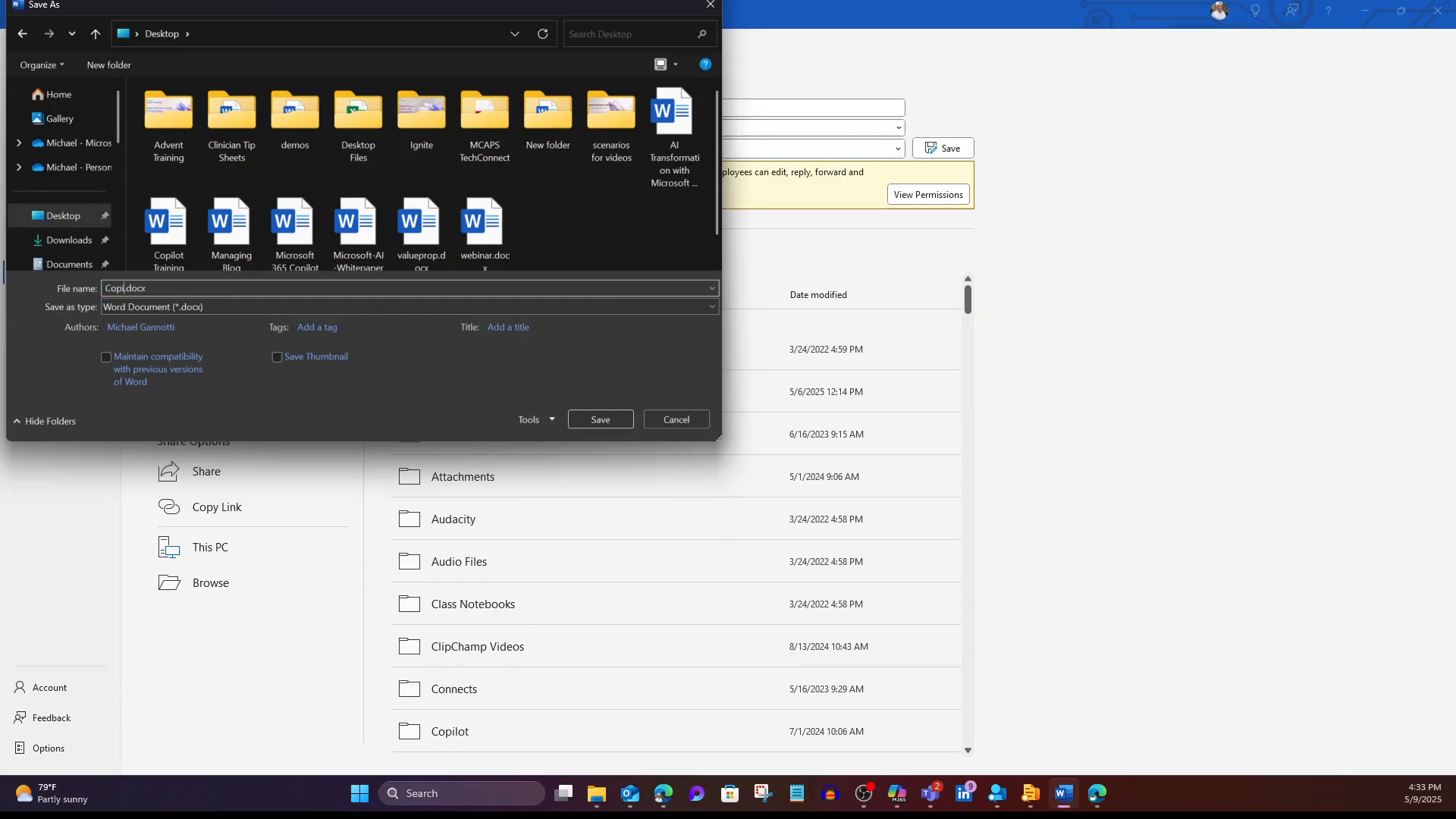
pyautogui.write('tTipsAndTricks')
pyautogui.click(601, 419)
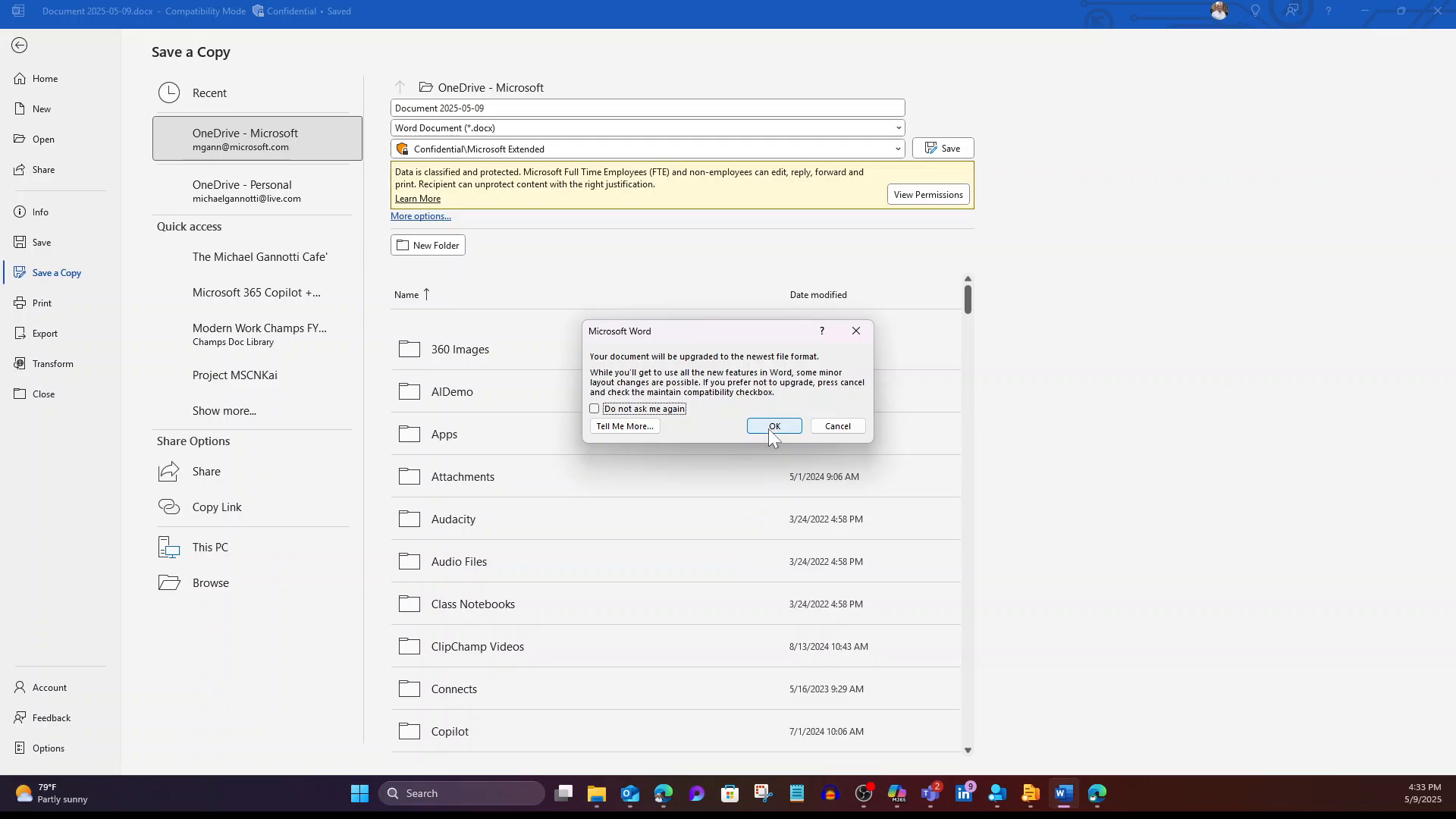
pyautogui.click(773, 426)
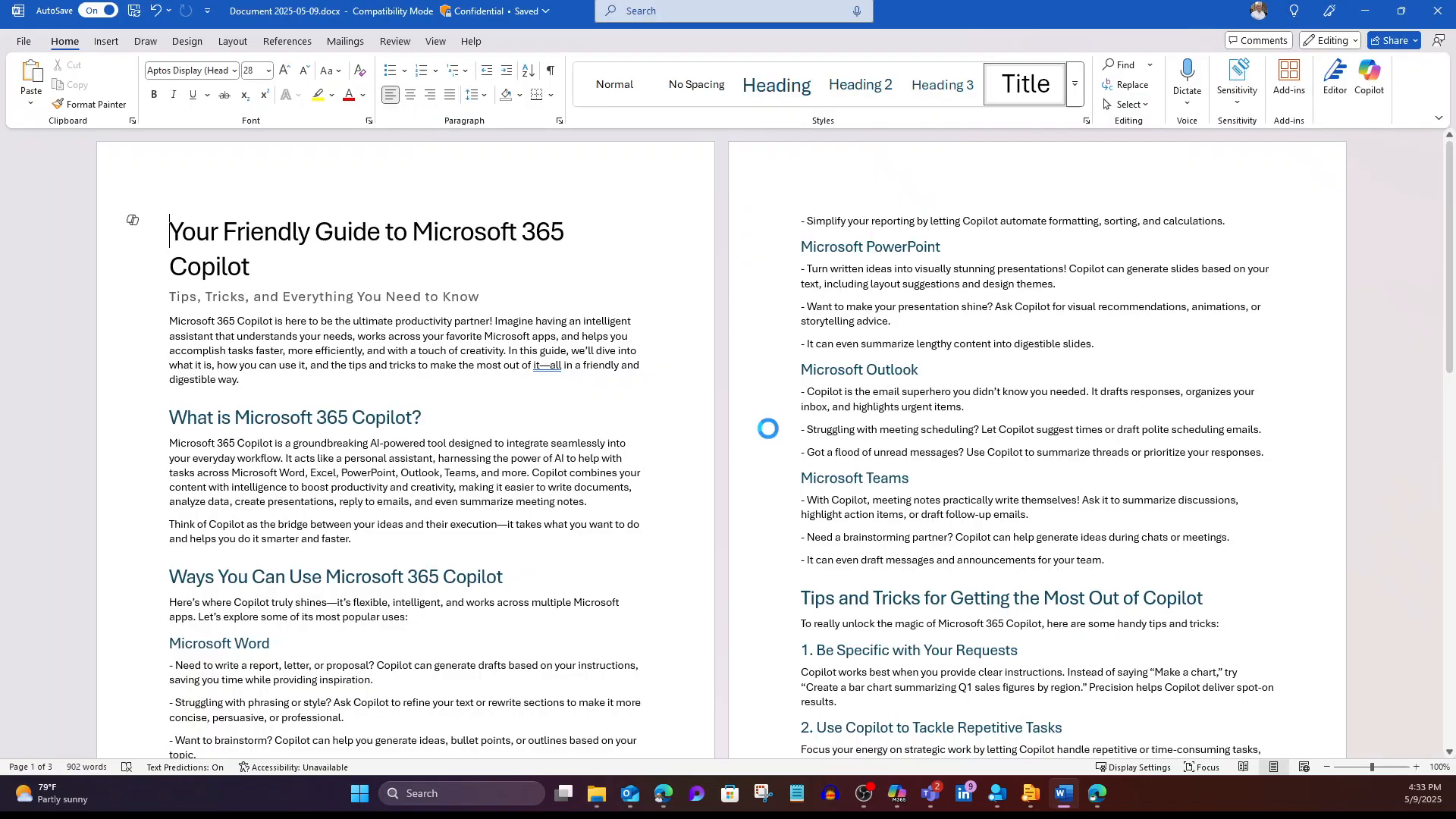
# Step: Close Word and open the Visual Creator agent in the Teams Copilot pane
pyautogui.click(1432, 9)
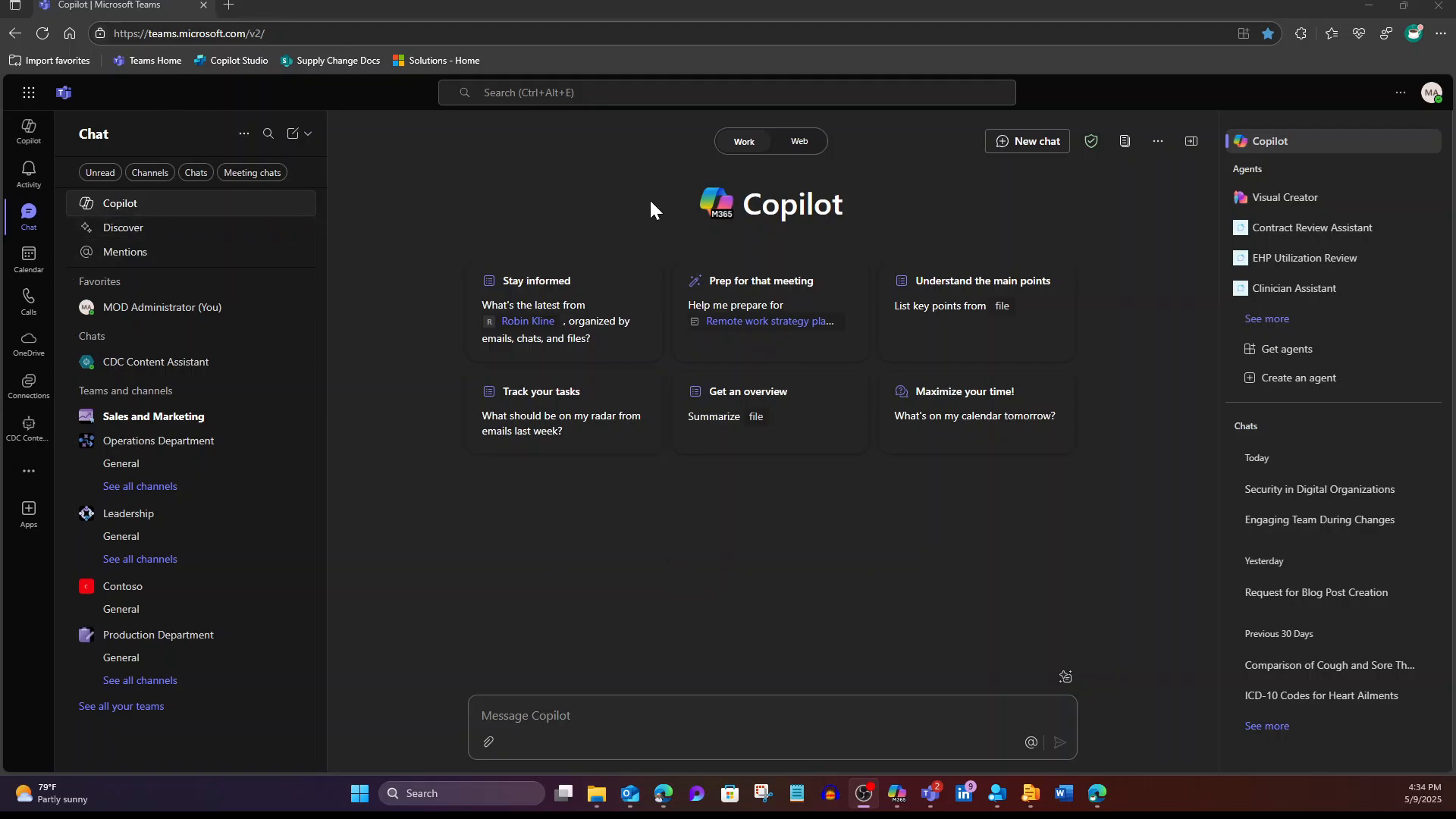
pyautogui.click(1299, 211)
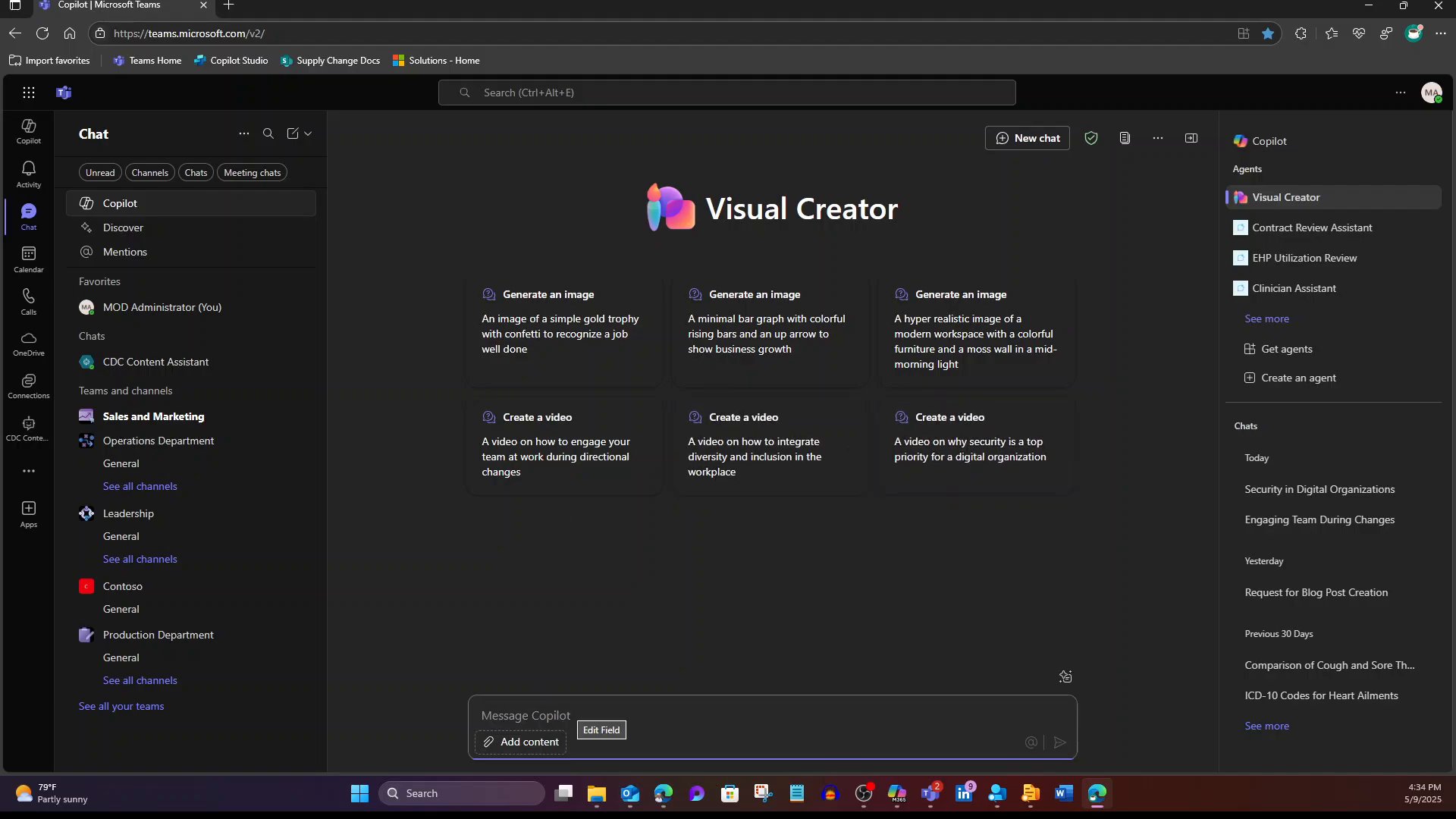
# Step: Type the prompt 'Create a video on Copilot Tips and Tricks using the Word document Attached'
pyautogui.write('Create')
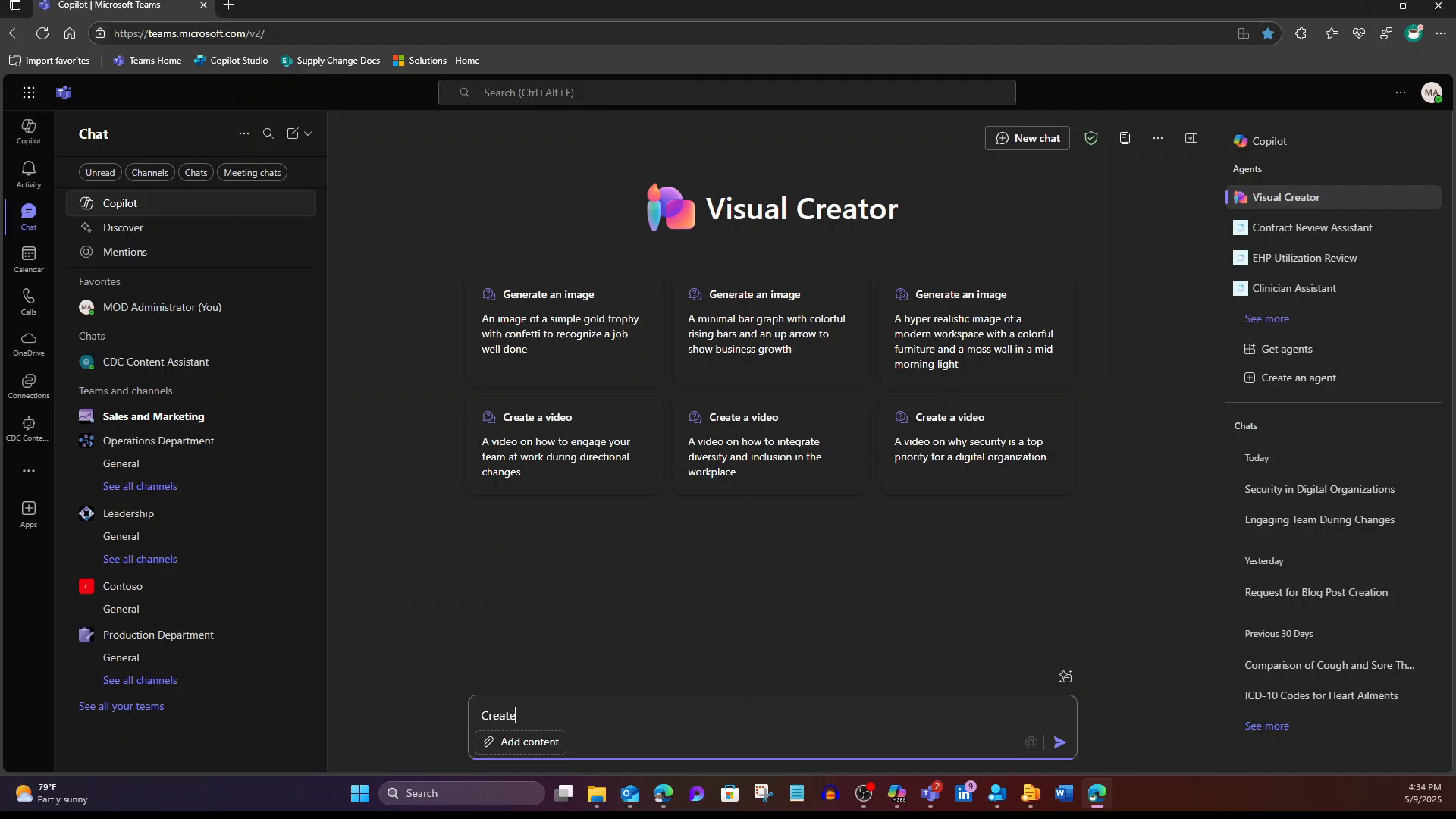
pyautogui.write(' a video on Copilot Tips')
pyautogui.write('and Tricks usi')
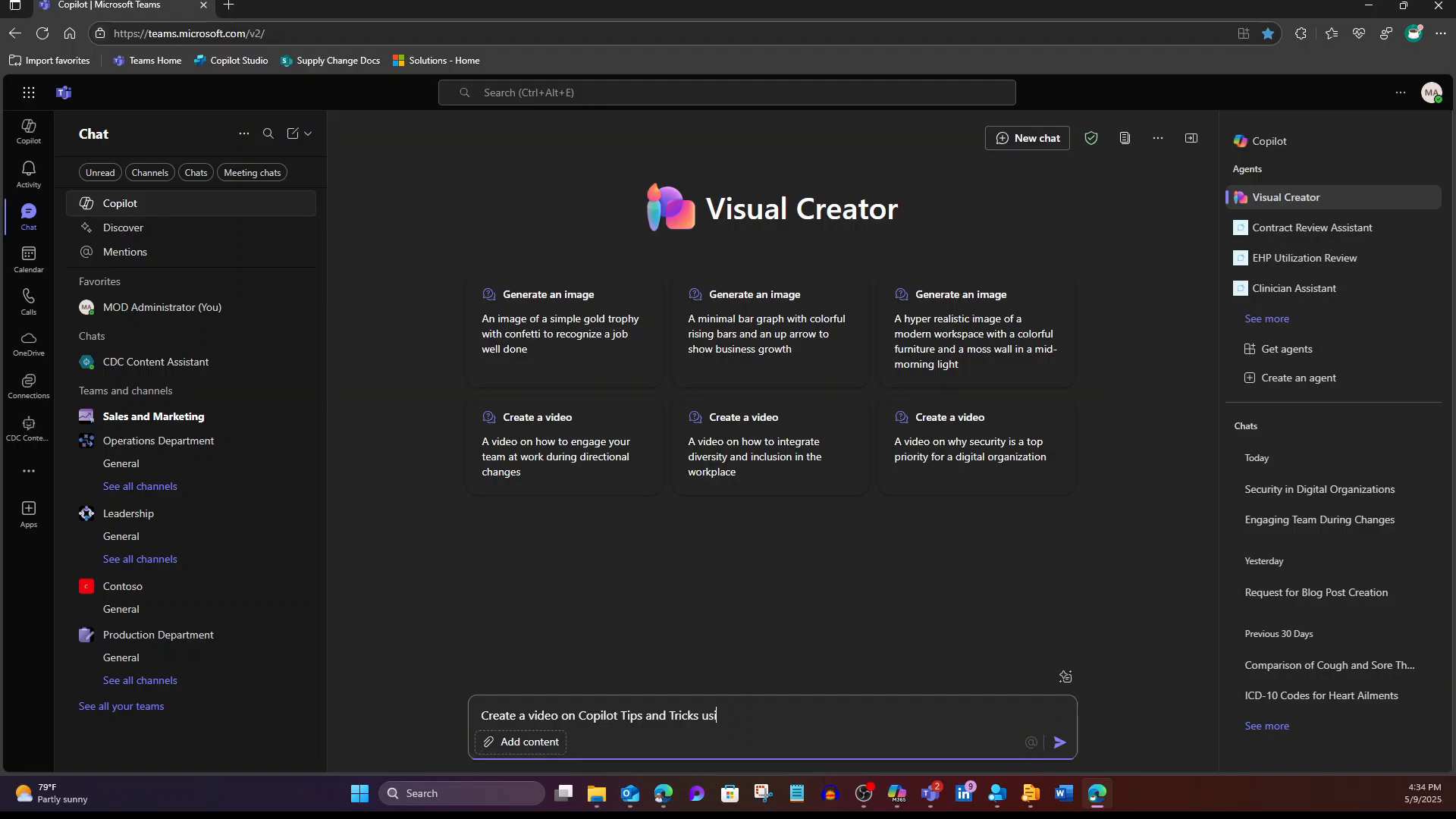
pyautogui.write('ng the Word document Attached')
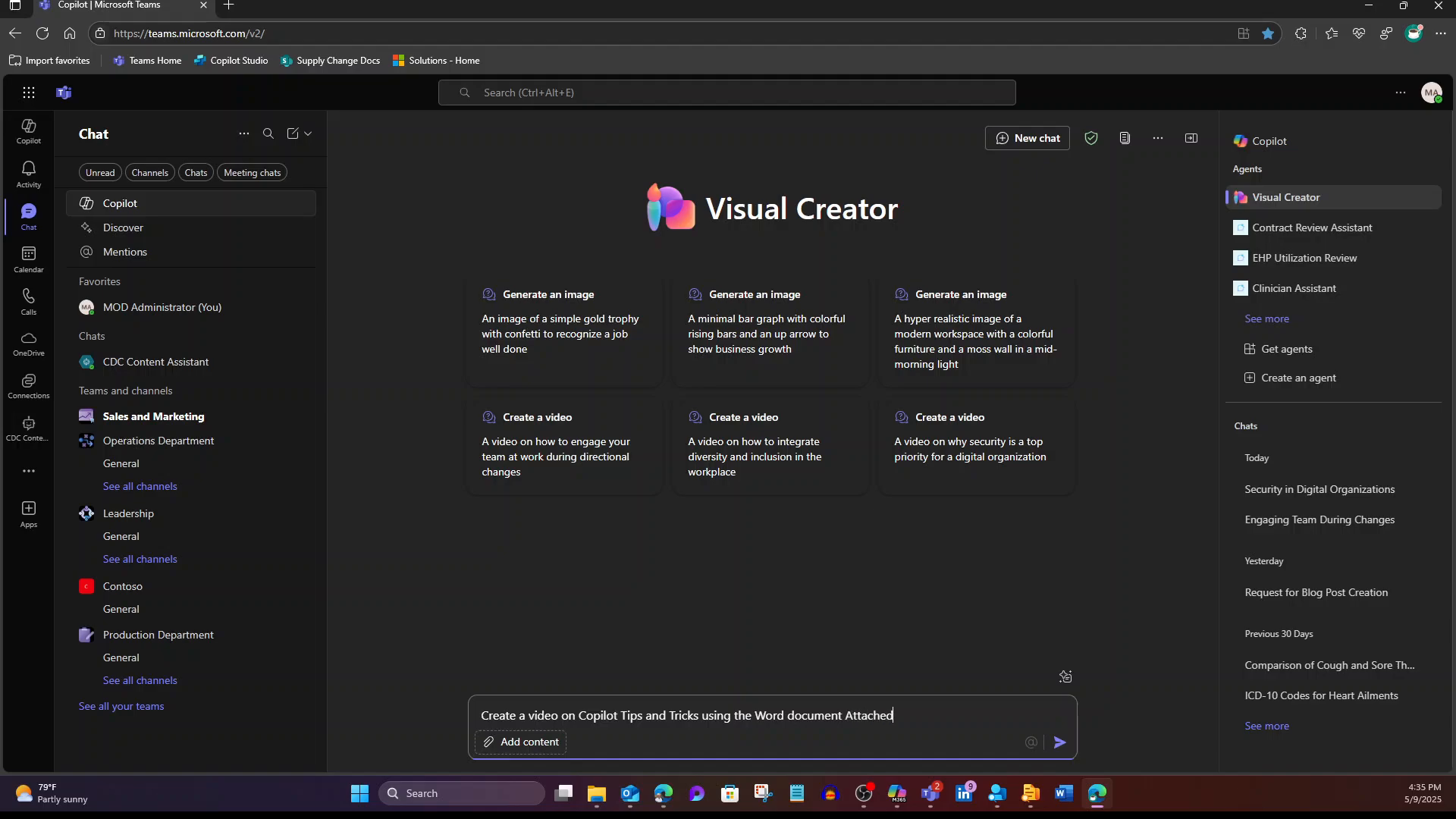
# Step: Upload CopilotTipsAndTricks.docx from the Desktop as an attachment and send the video request
pyautogui.click(521, 742)
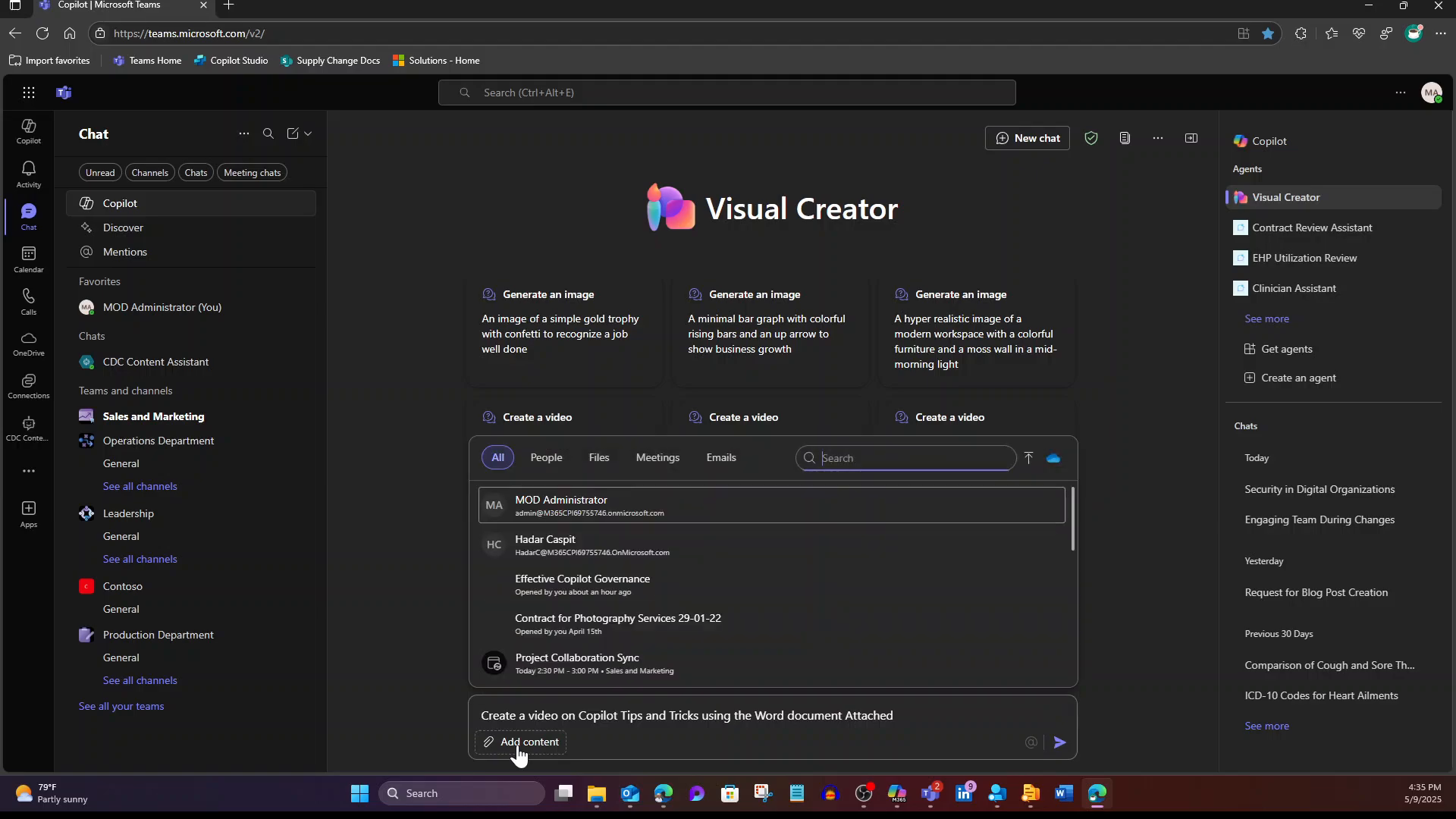
pyautogui.click(1031, 458)
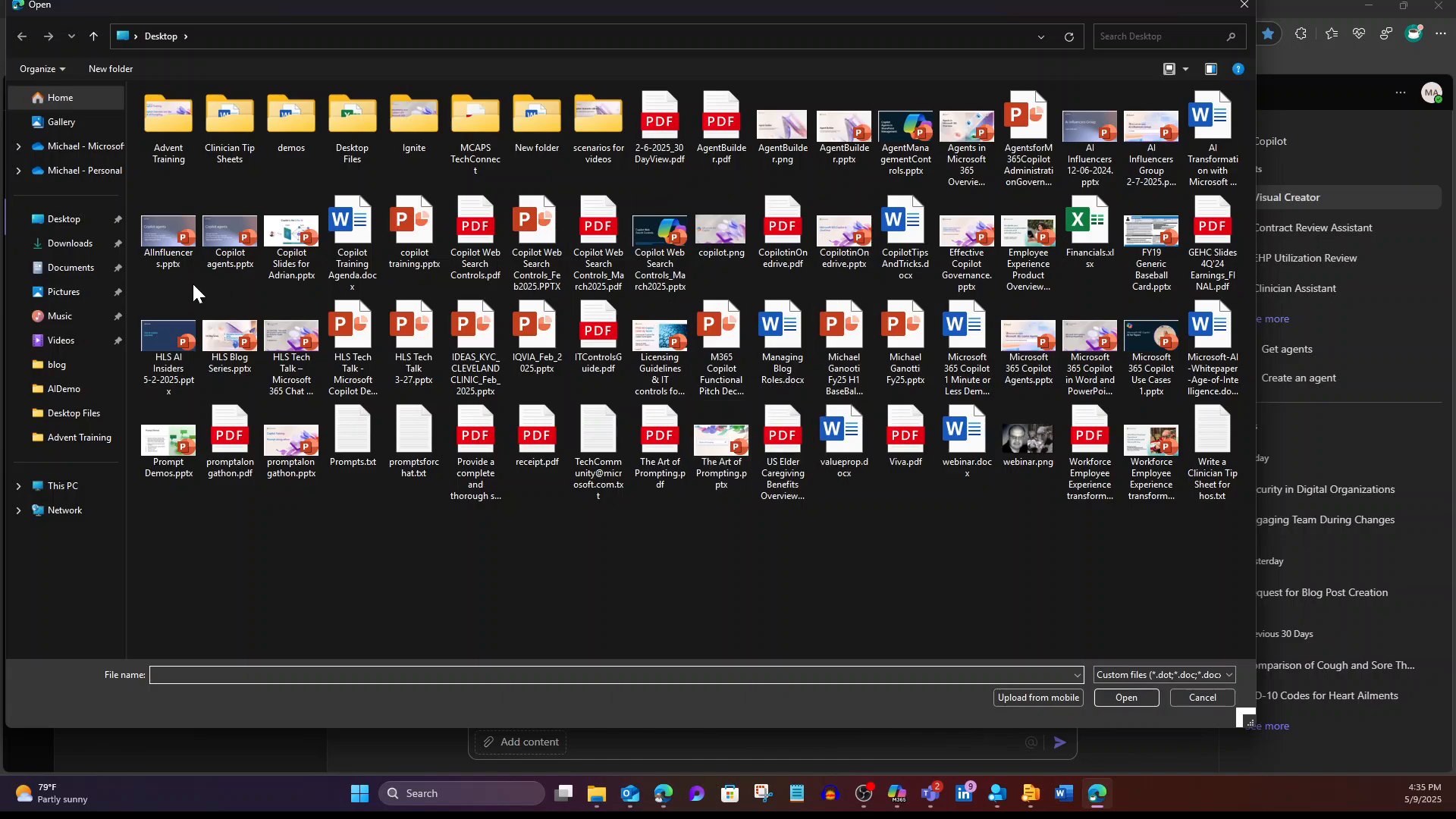
pyautogui.doubleClick(899, 239)
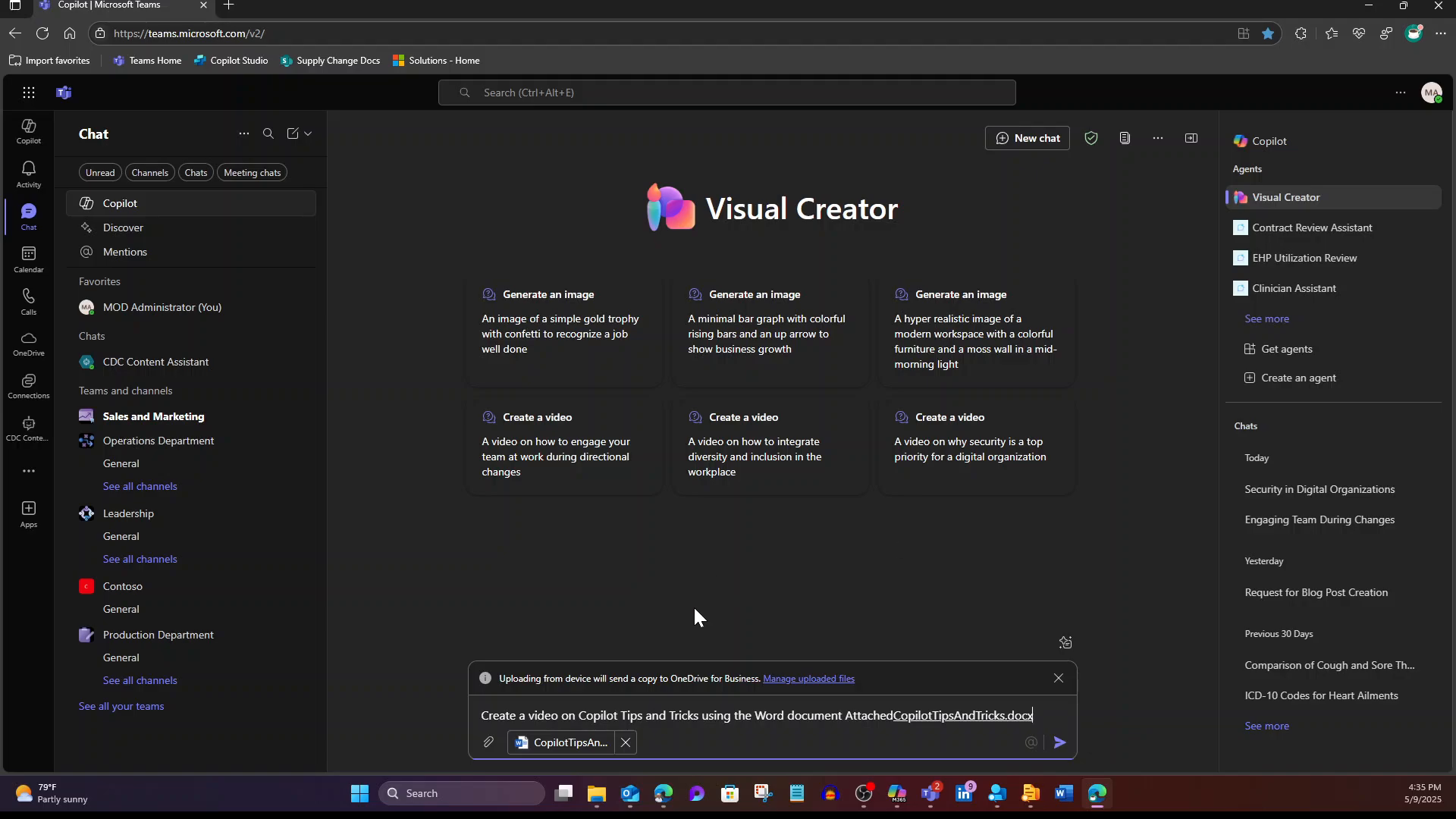
pyautogui.click(1060, 742)
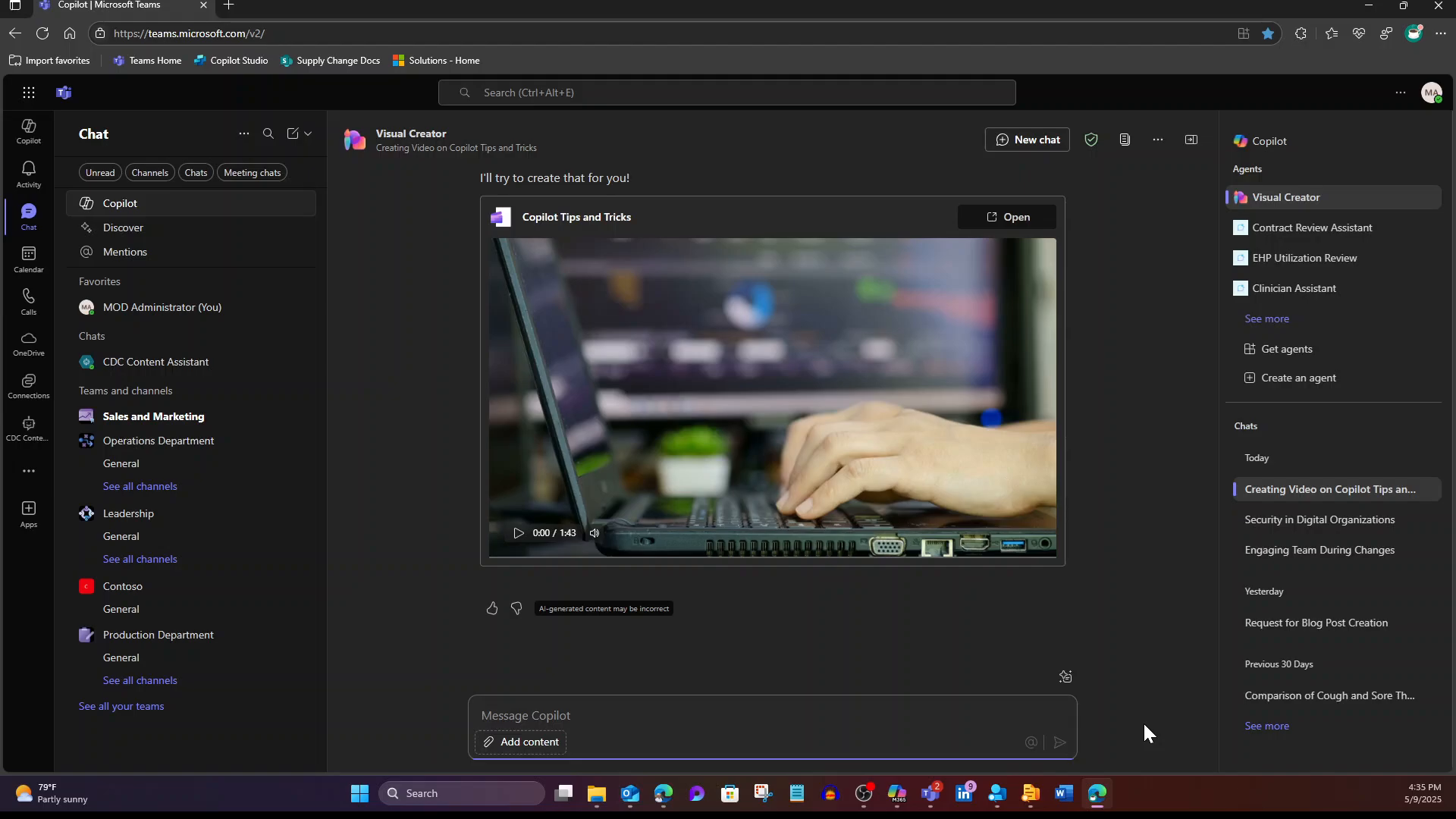
# Step: Preview the 1:43 Copilot Tips and Tricks video, pausing it at 0:09
pyautogui.click(515, 534)
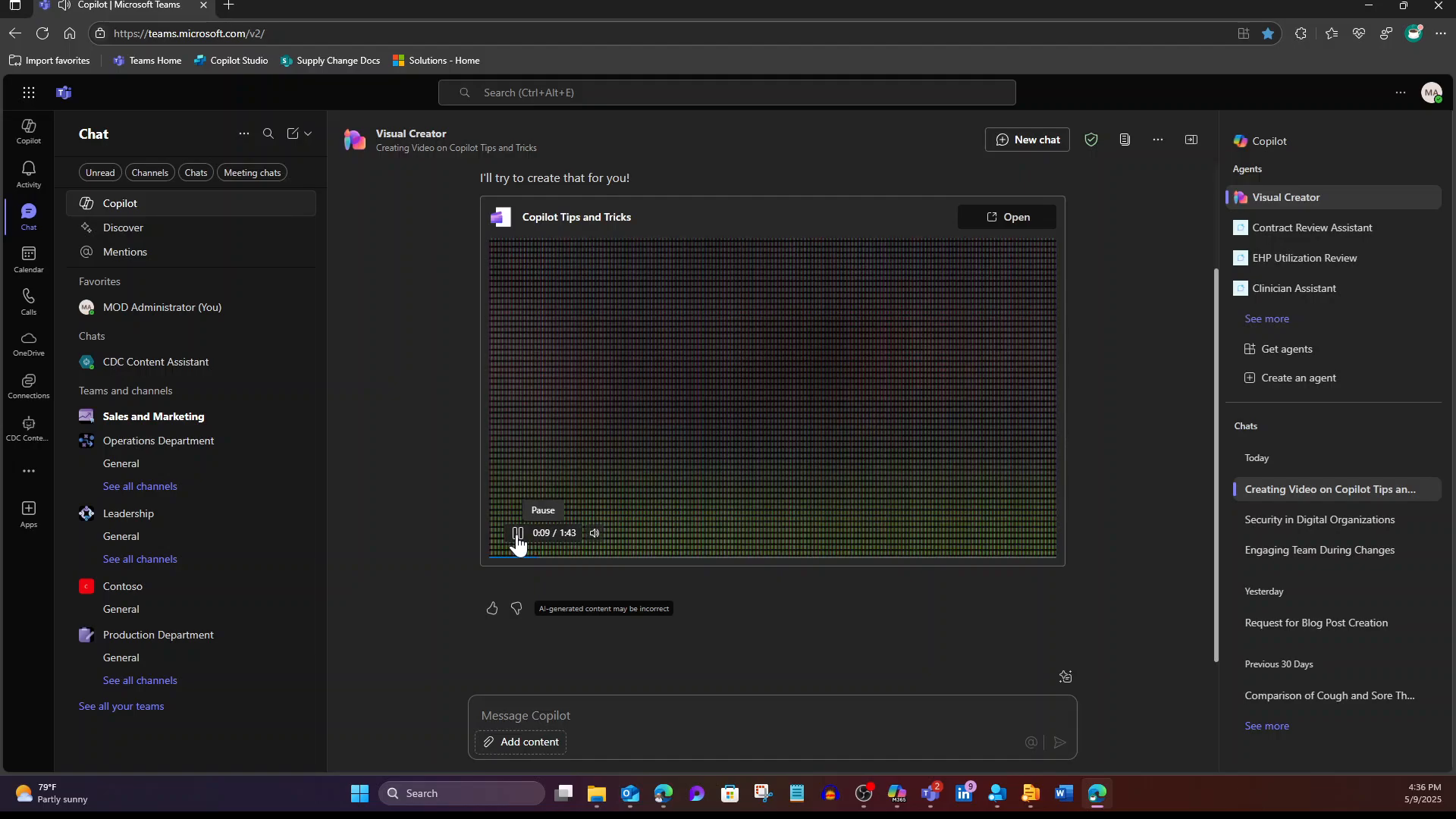
pyautogui.click(517, 536)
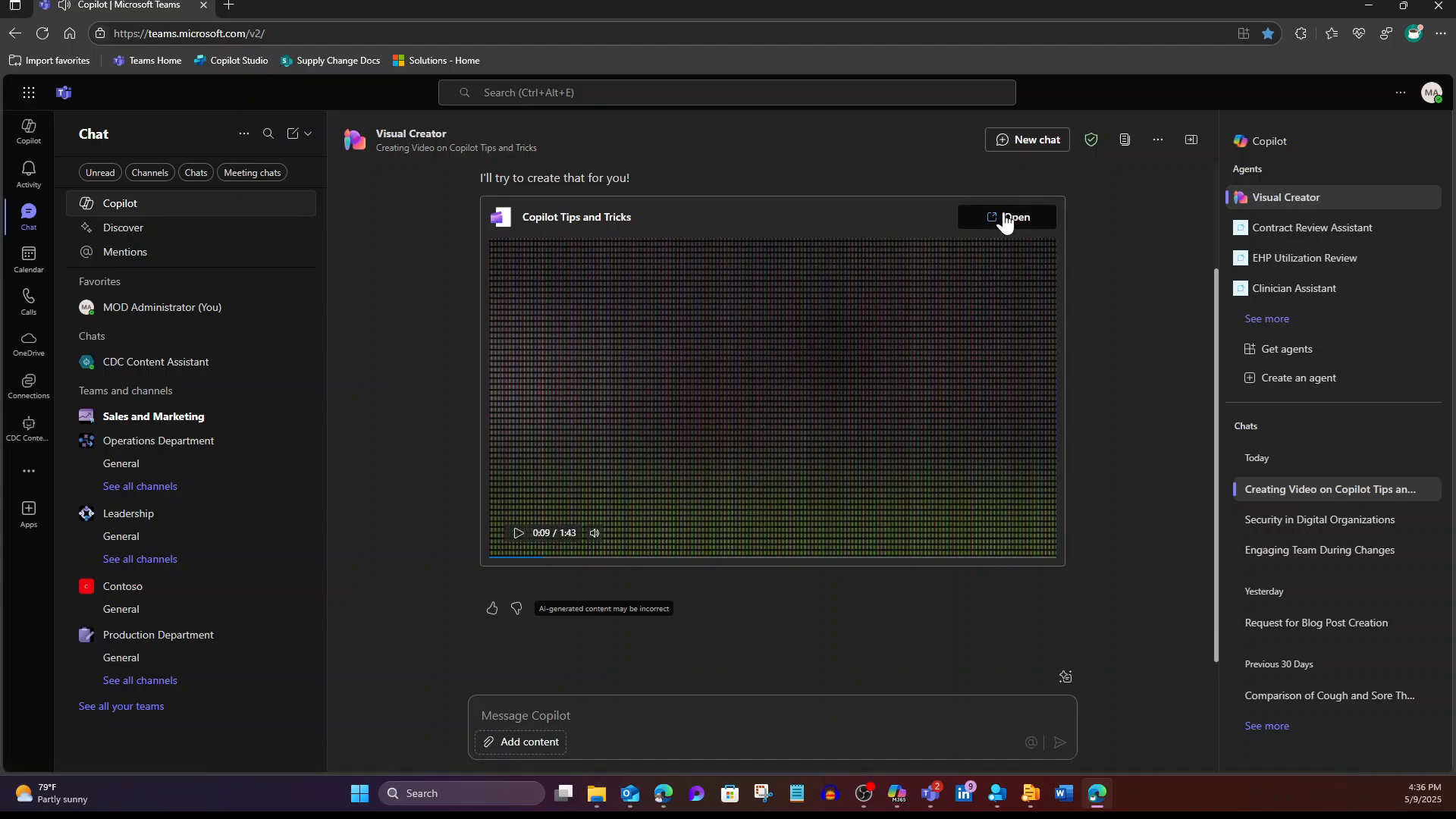
# Step: Open the video in Clipchamp and inspect its narration, screen closeup and text-to-speech clips
pyautogui.click(1009, 220)
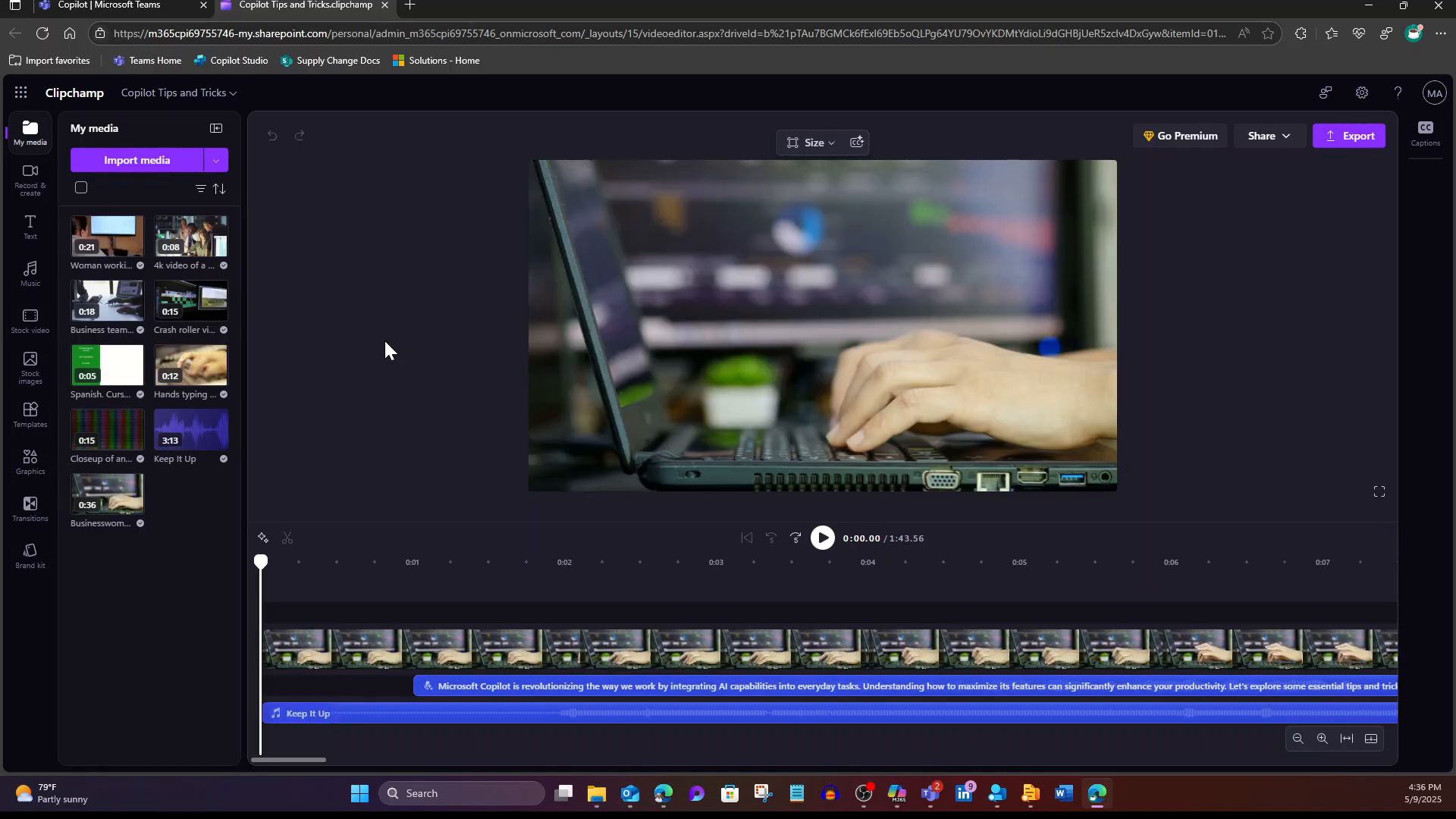
pyautogui.click(423, 687)
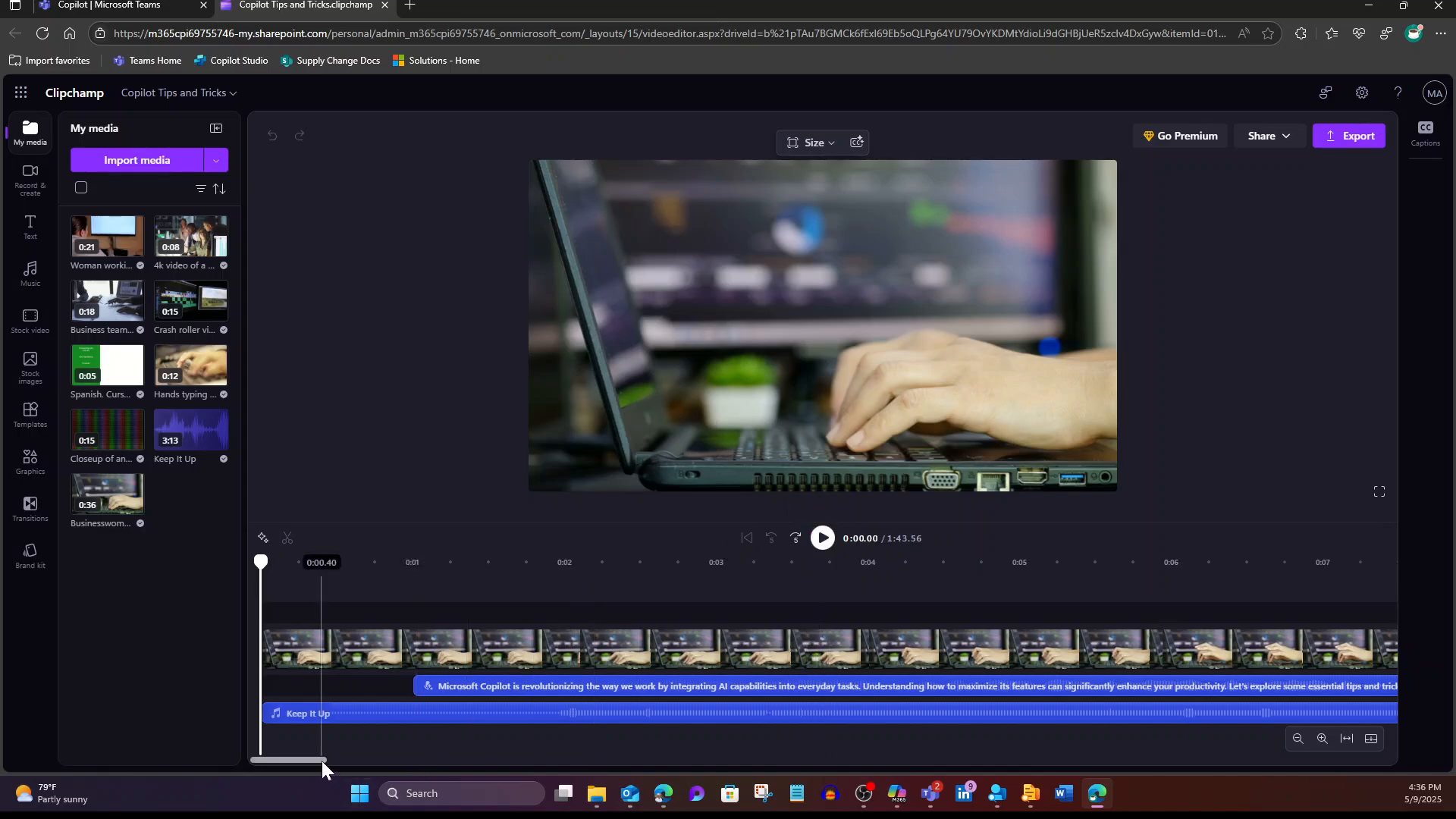
pyautogui.moveTo(322, 761)
pyautogui.mouseDown()
pyautogui.moveTo(553, 763)
pyautogui.moveTo(316, 754)
pyautogui.mouseUp()
pyautogui.hscroll(5, 361, 758)
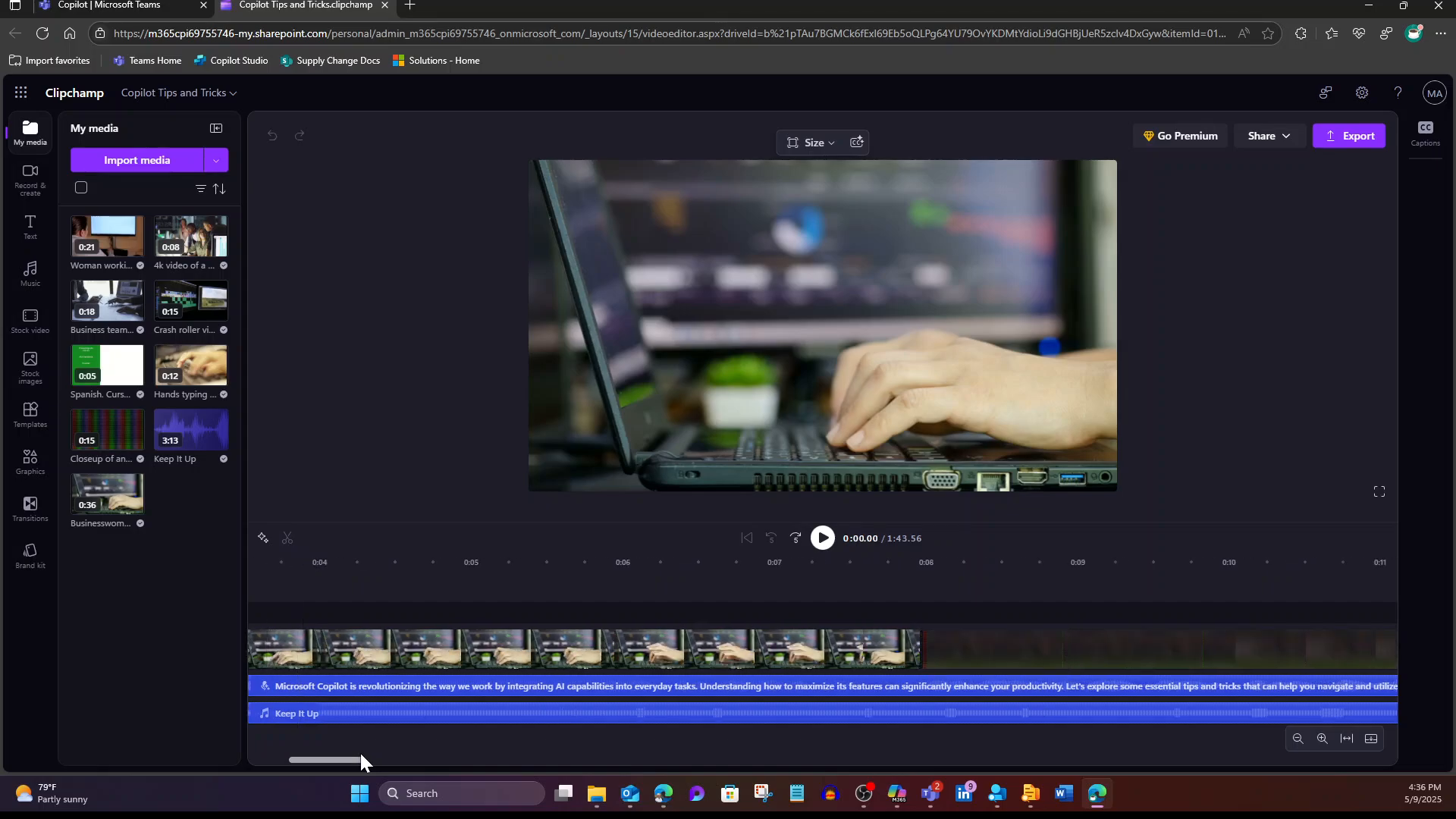
pyautogui.click(737, 655)
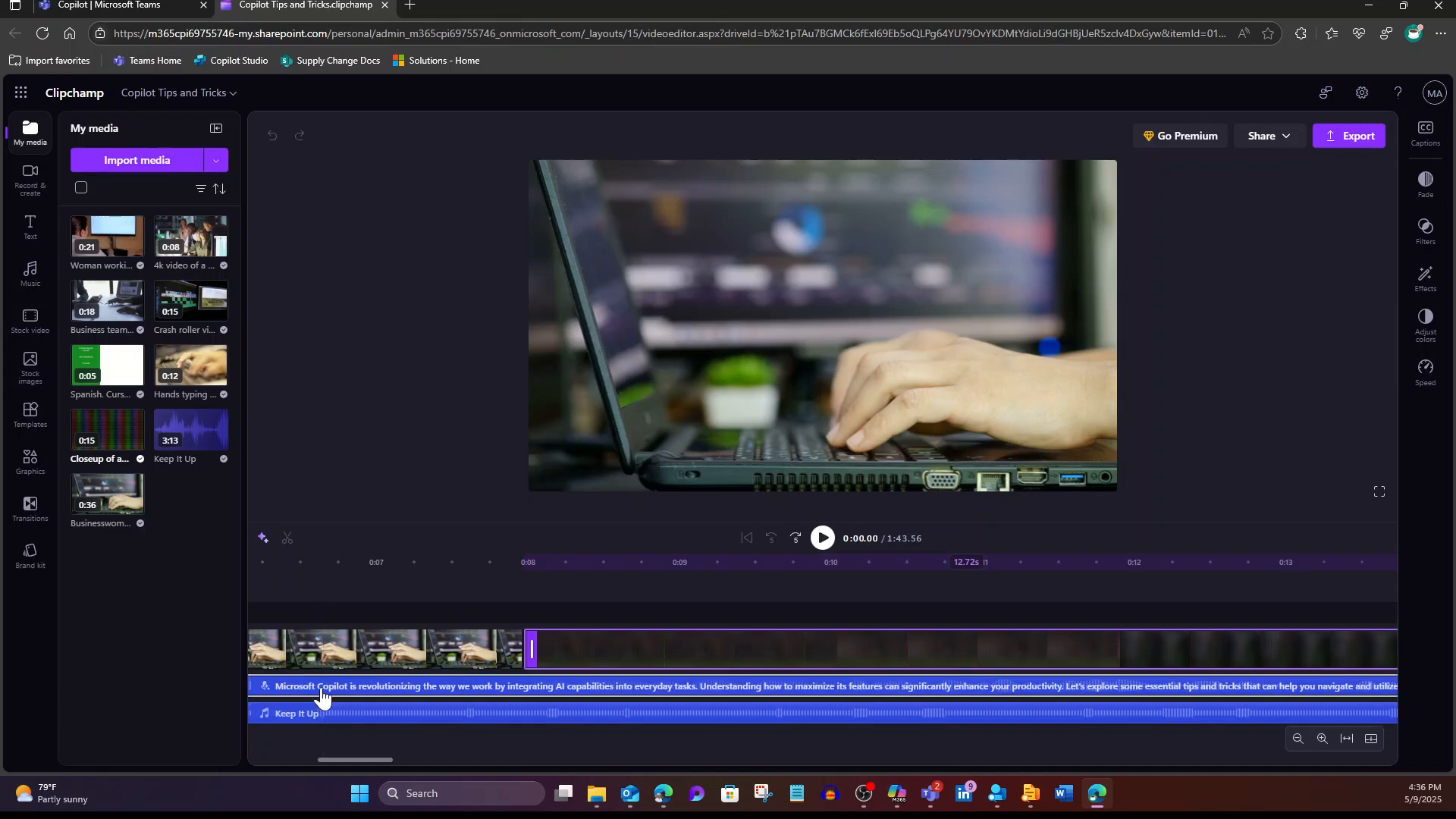
pyautogui.click(322, 695)
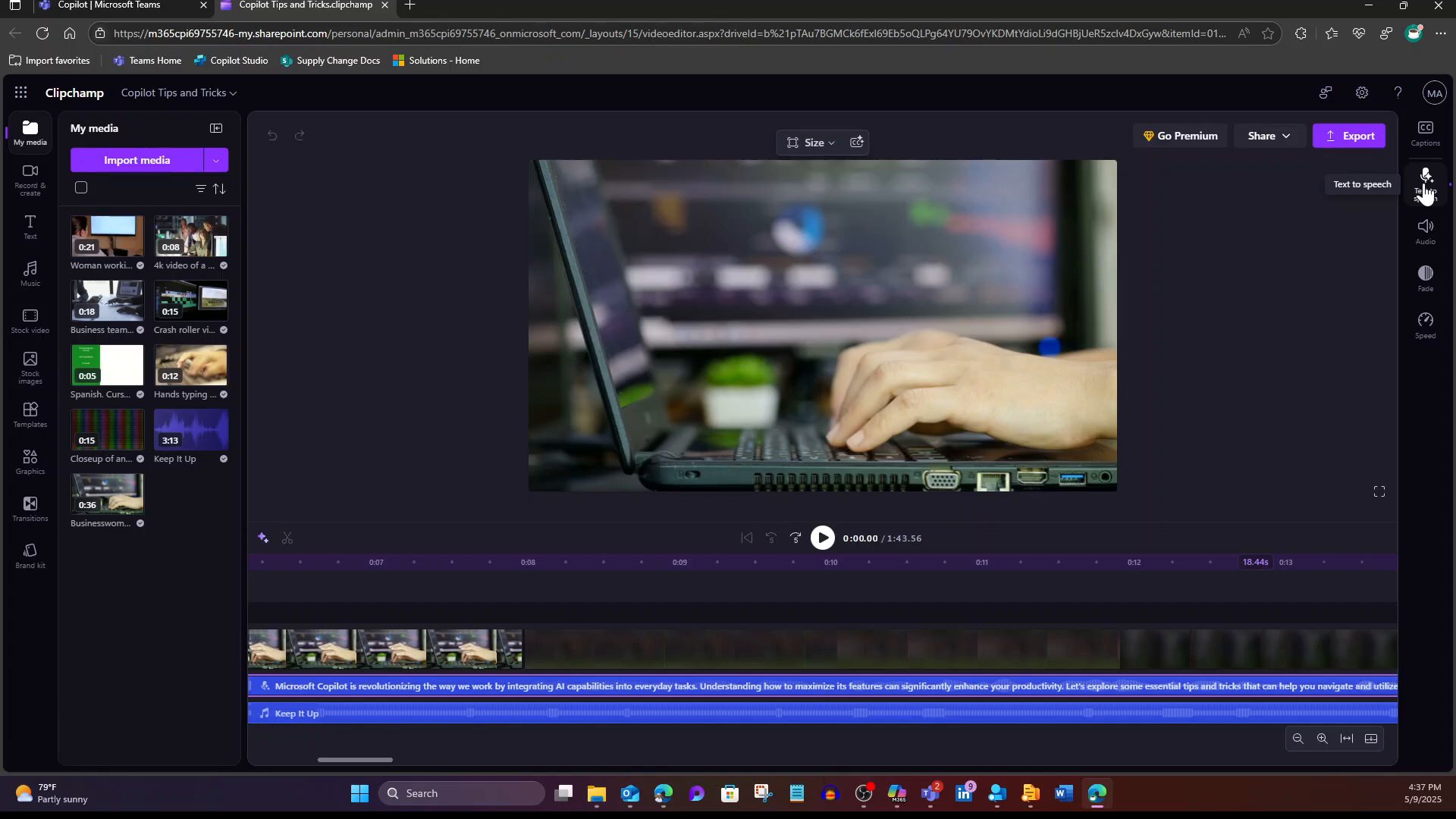
# Step: Try the Alessio Multilingual voice for the narration and preview it
pyautogui.click(1426, 193)
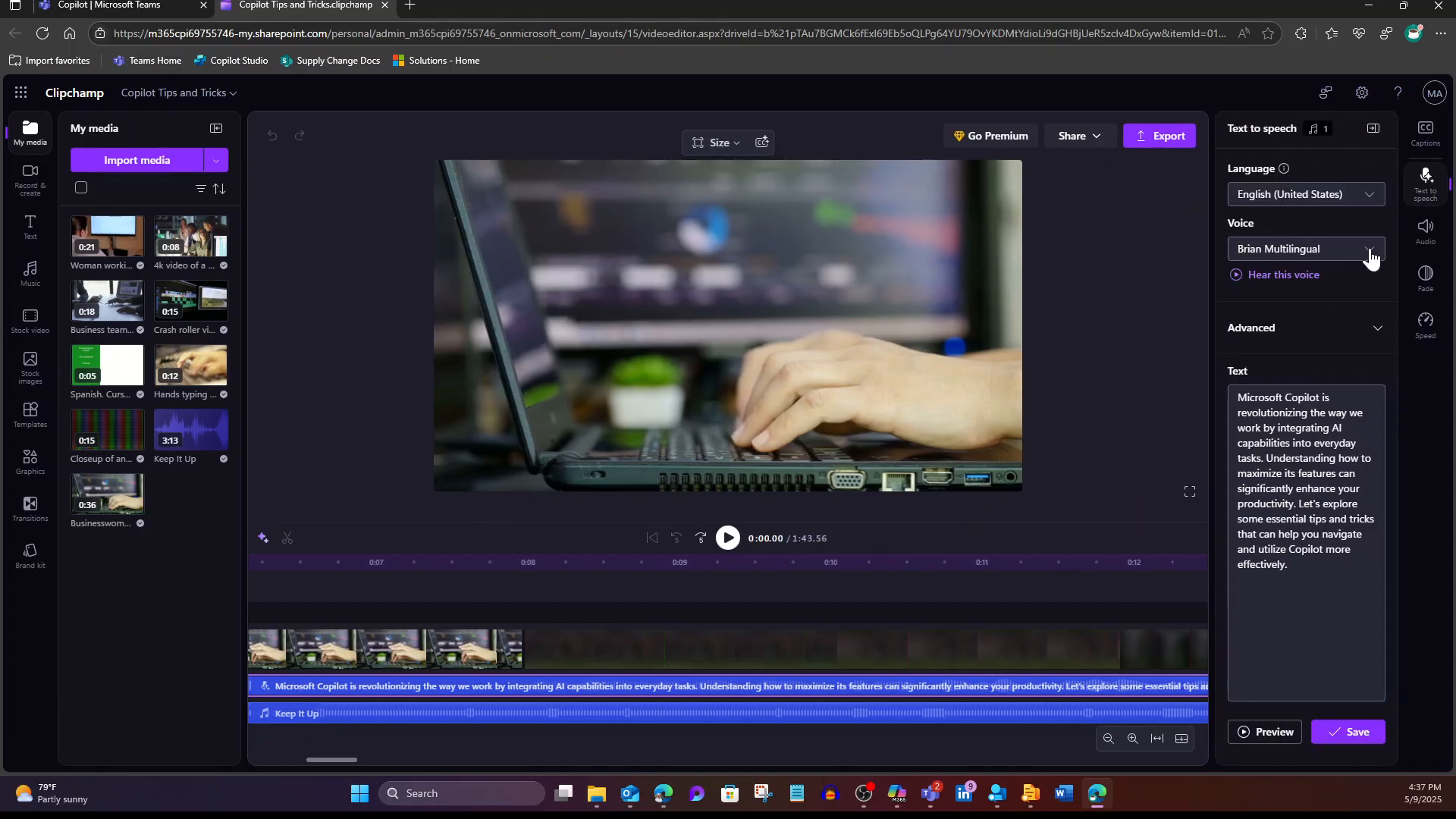
pyautogui.click(1370, 252)
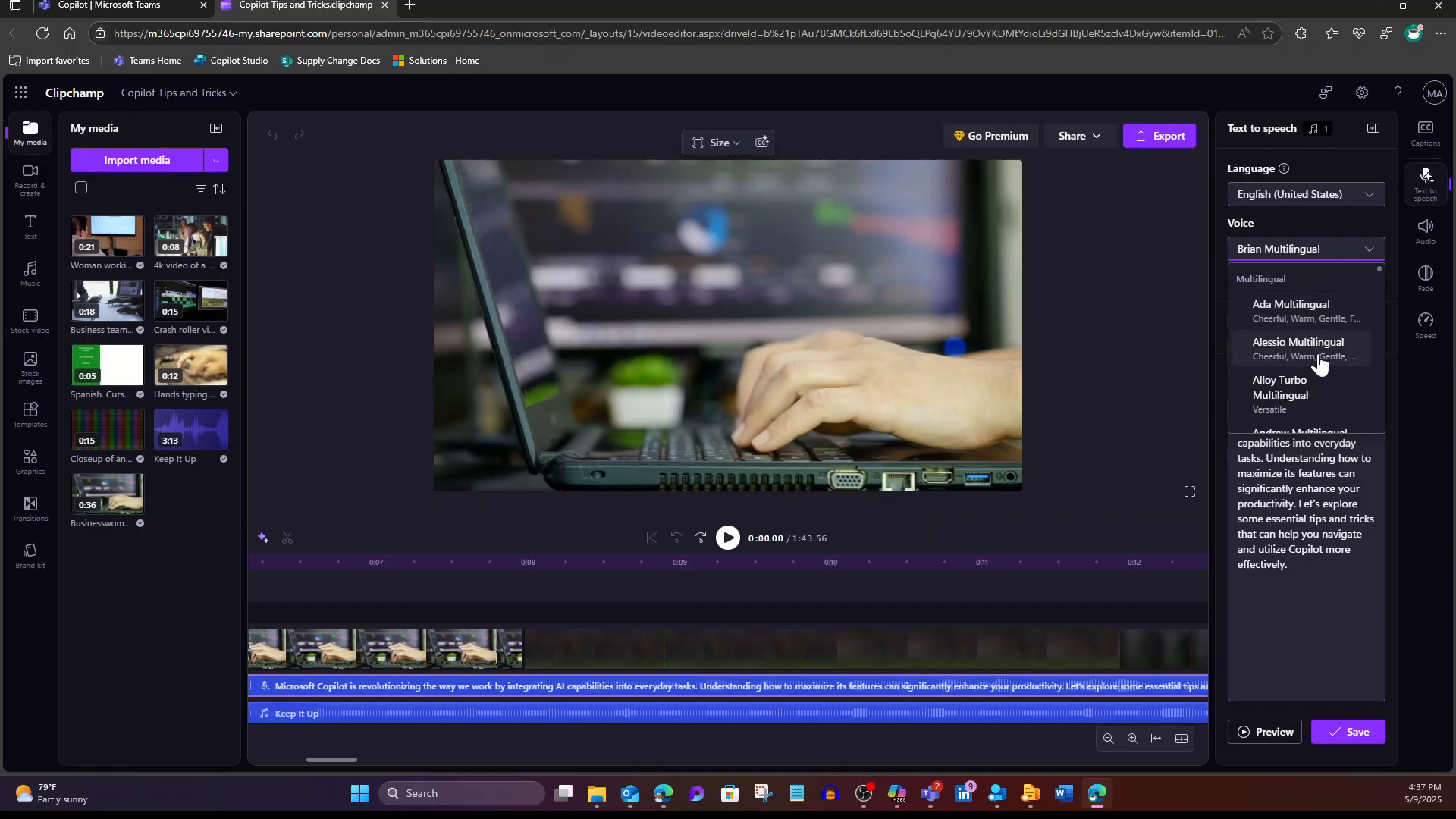
pyautogui.click(1275, 353)
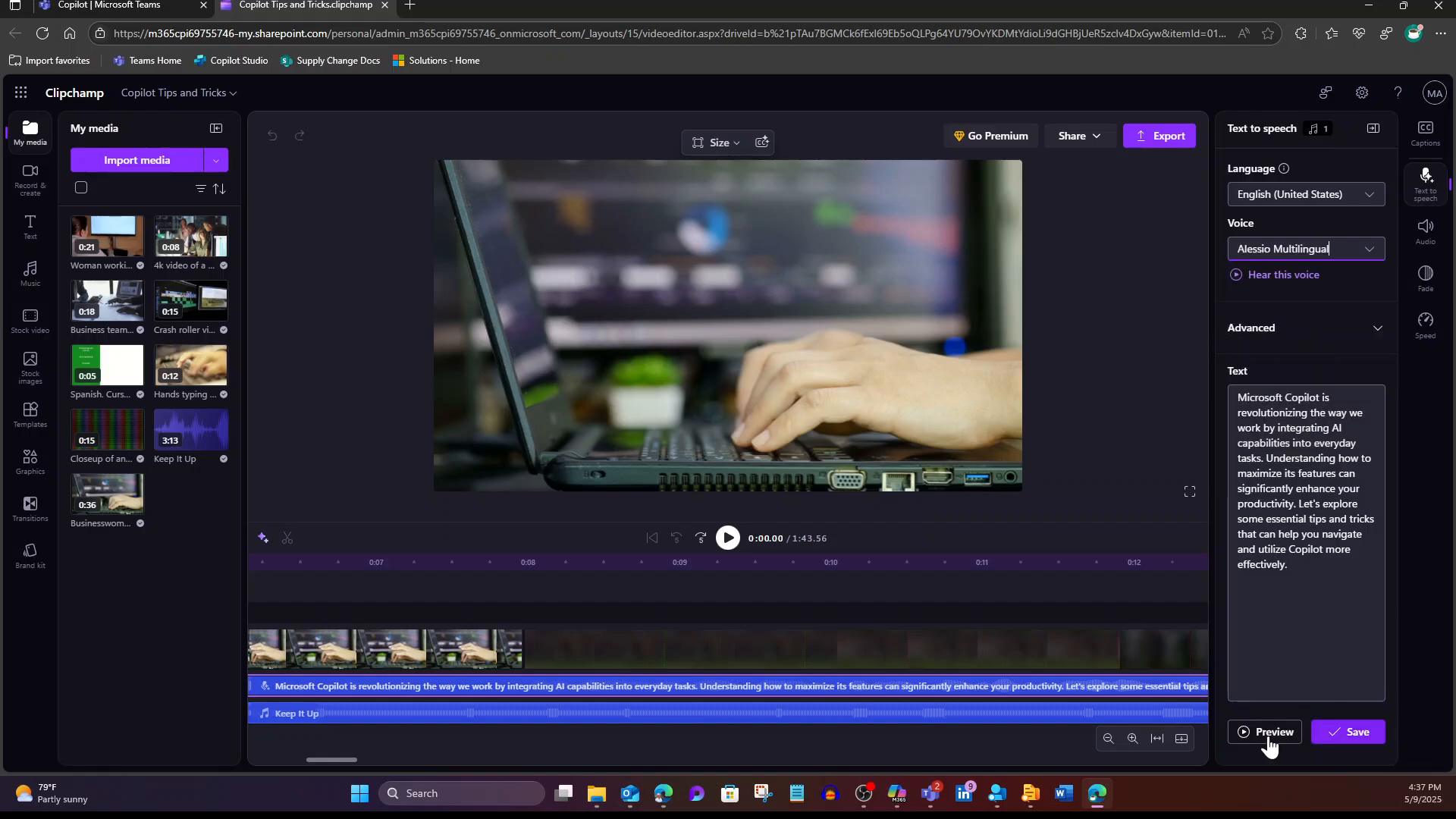
pyautogui.click(1255, 733)
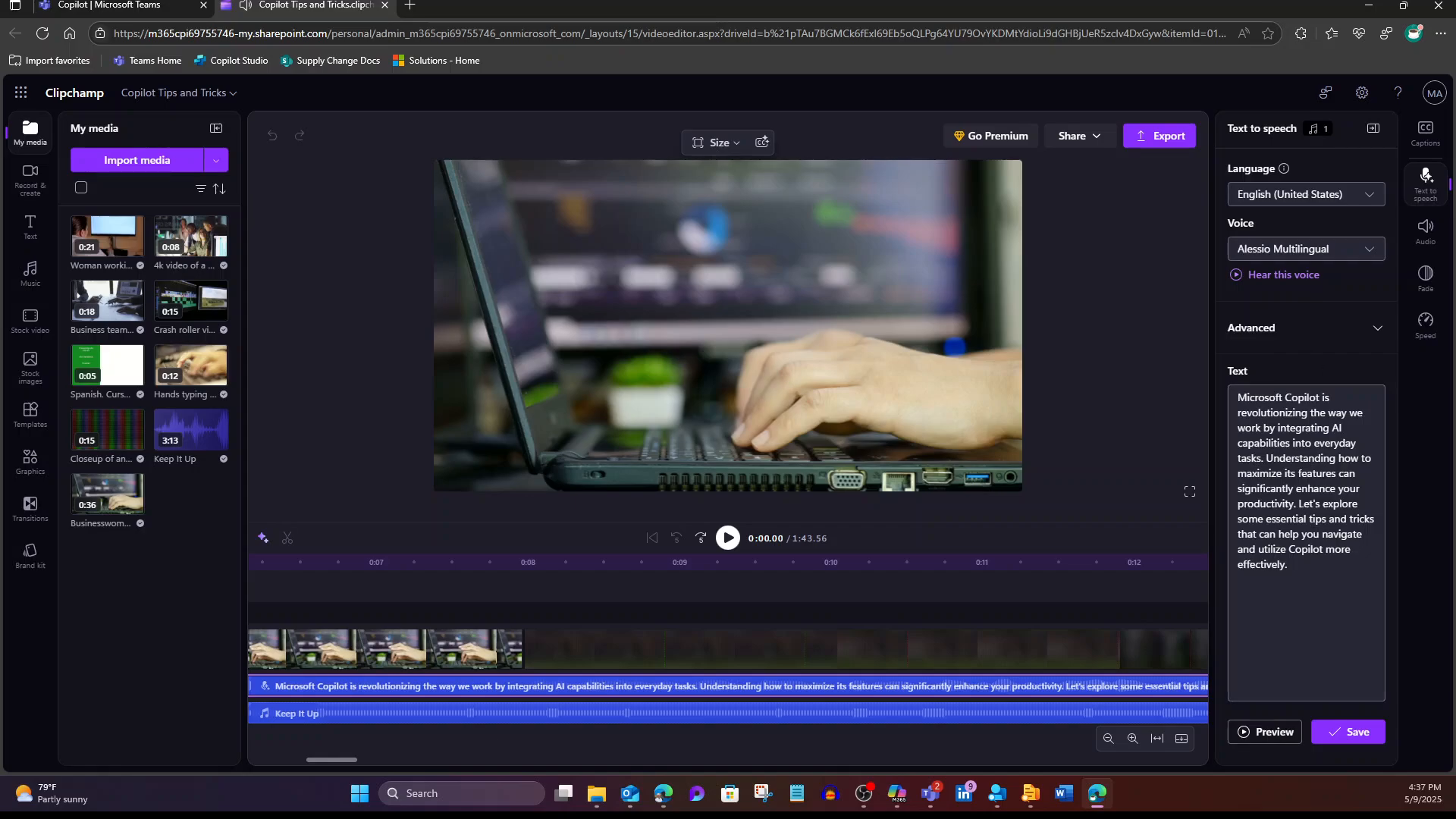
# Step: Switch the narration voice to Arabella Multilingual, preview it, and save the change
pyautogui.click(1368, 254)
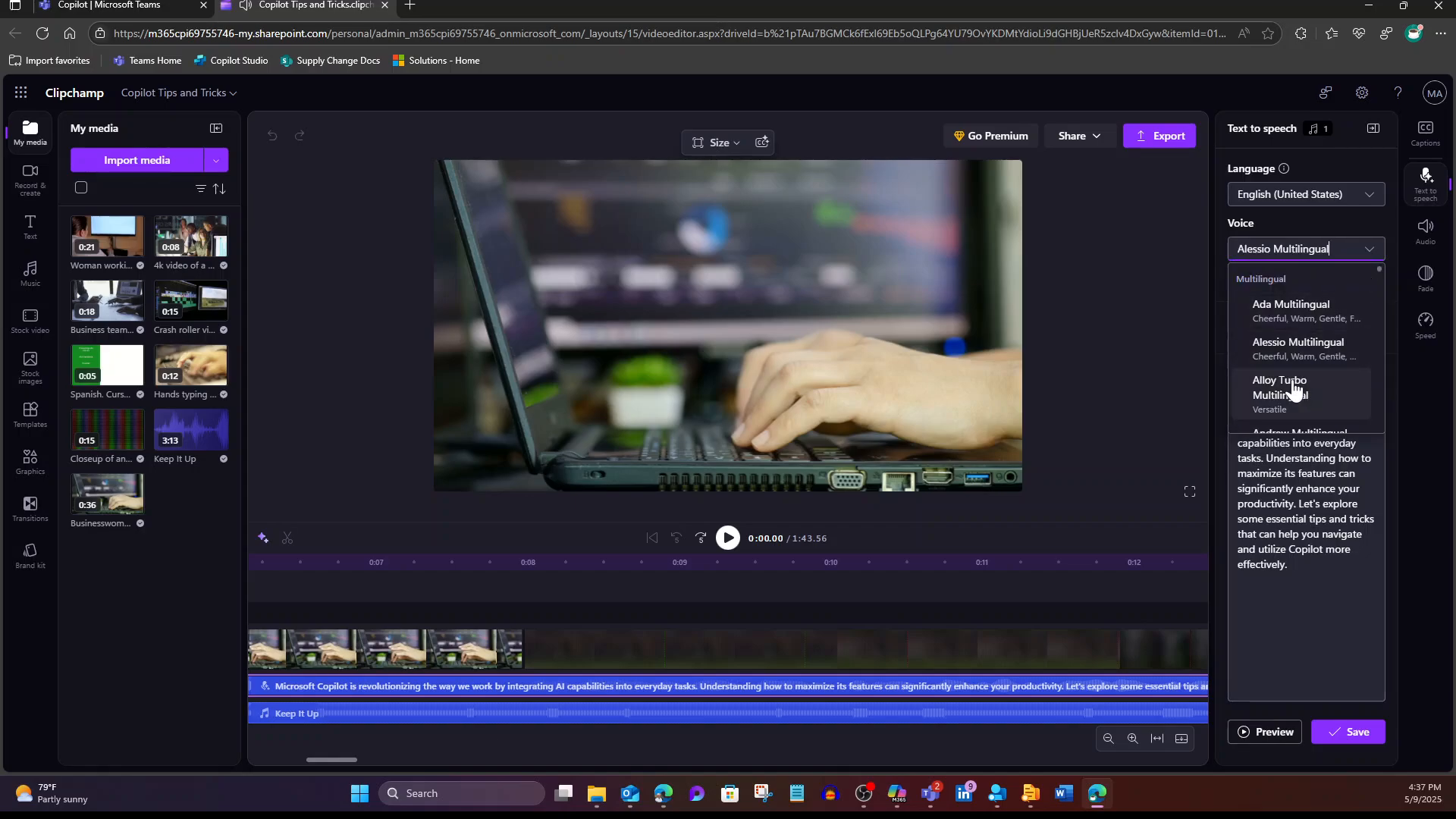
pyautogui.scroll(-2, 1326, 390)
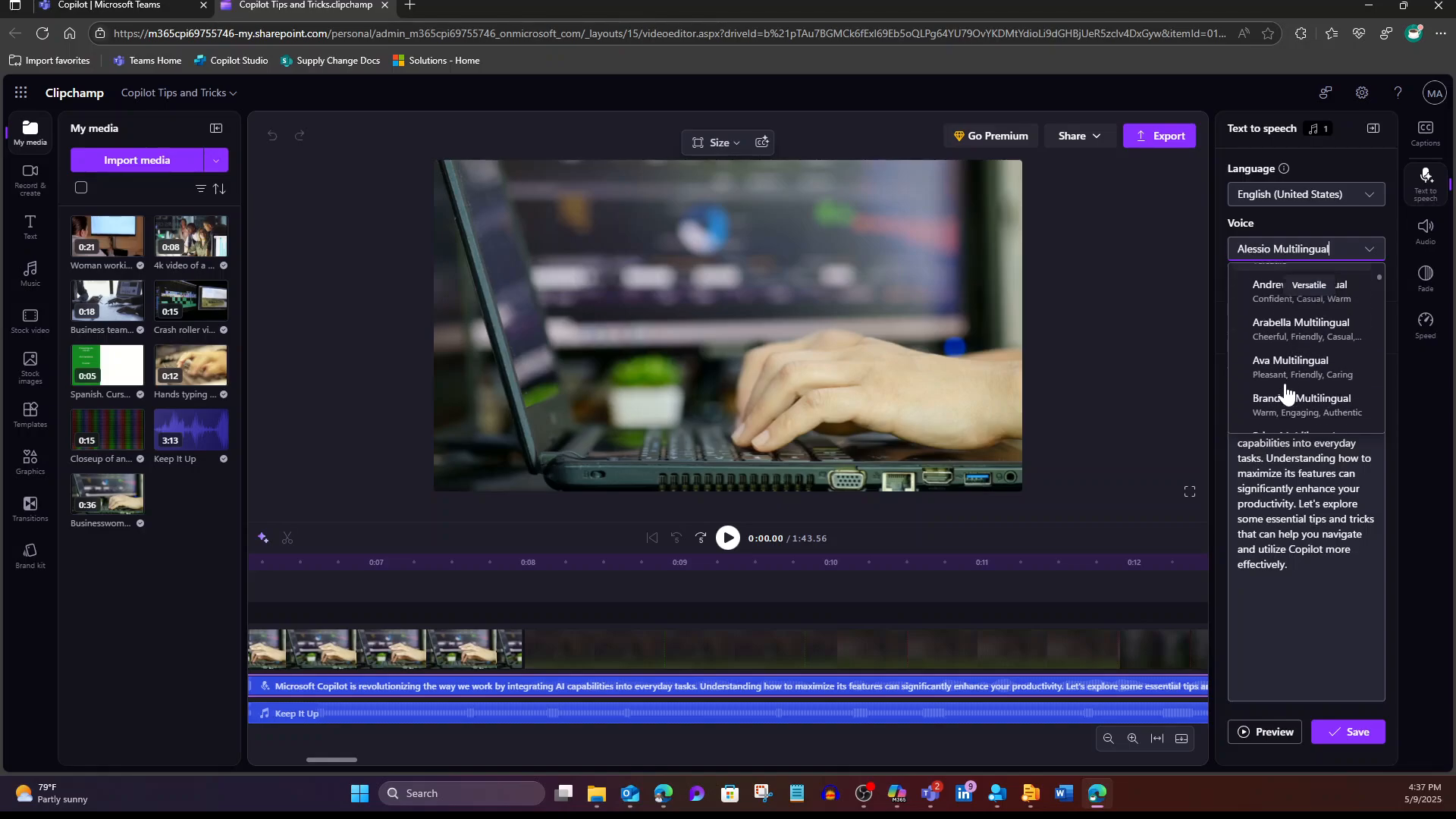
pyautogui.click(1271, 327)
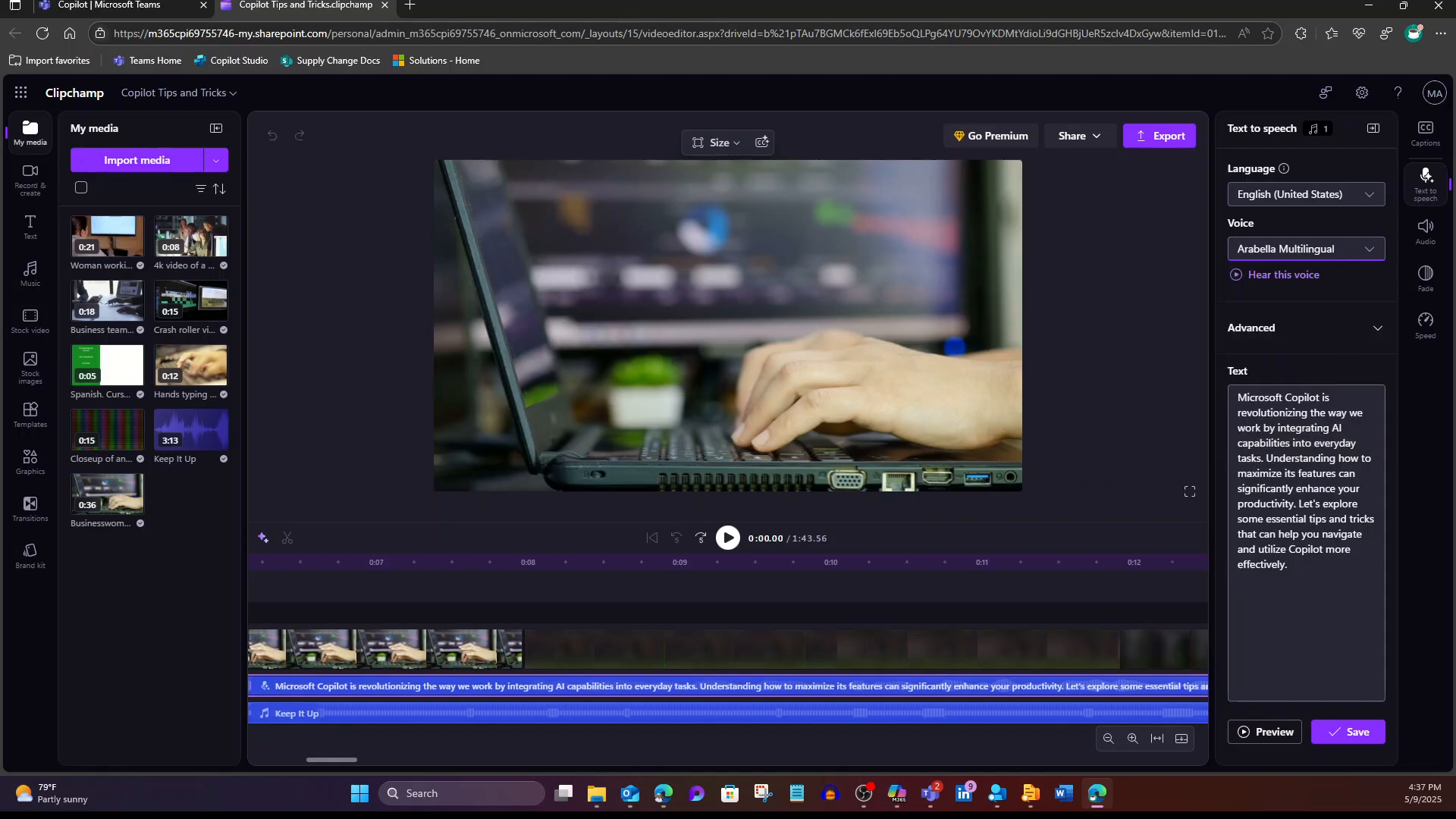
pyautogui.click(1275, 731)
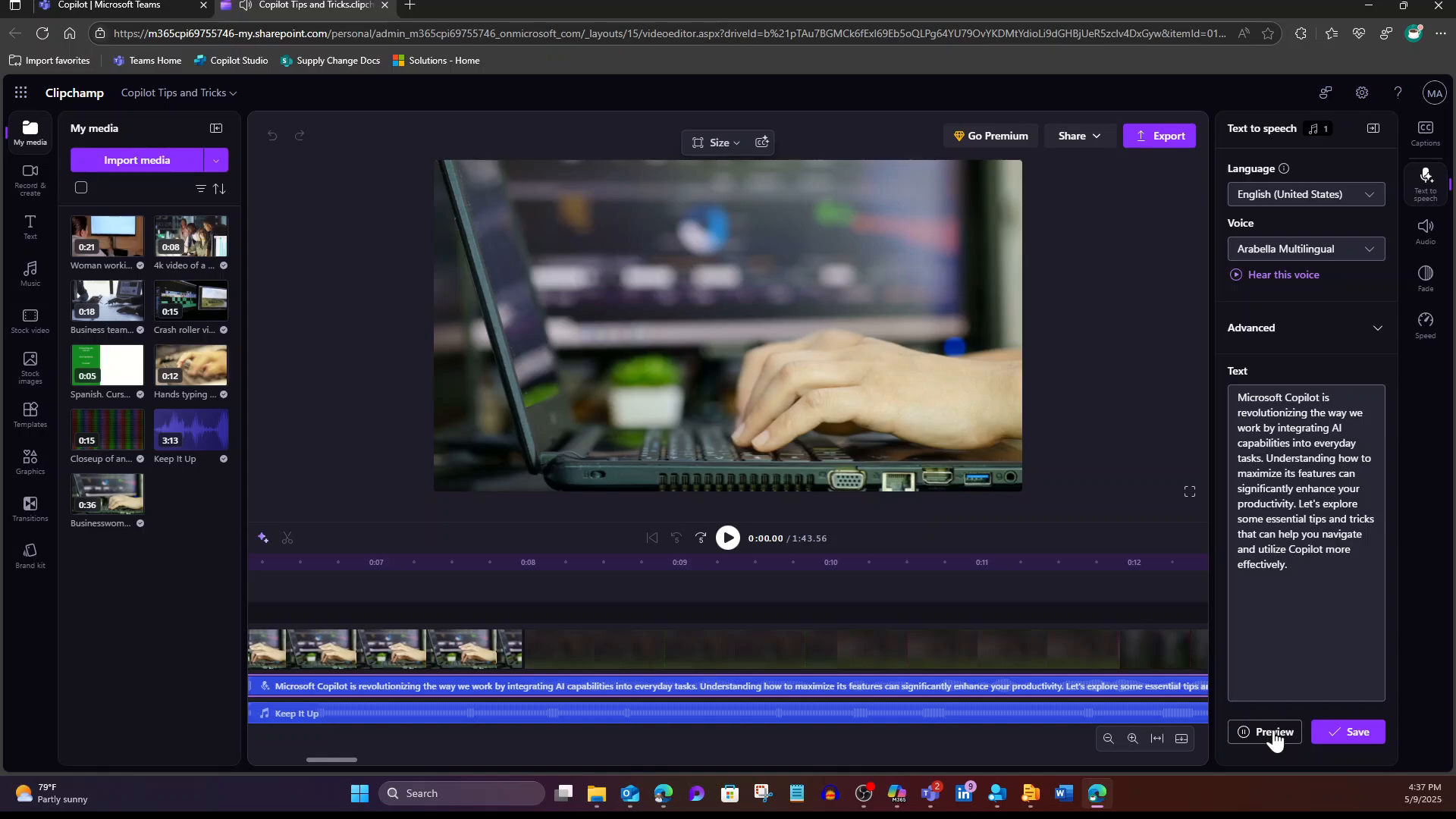
pyautogui.click(1349, 732)
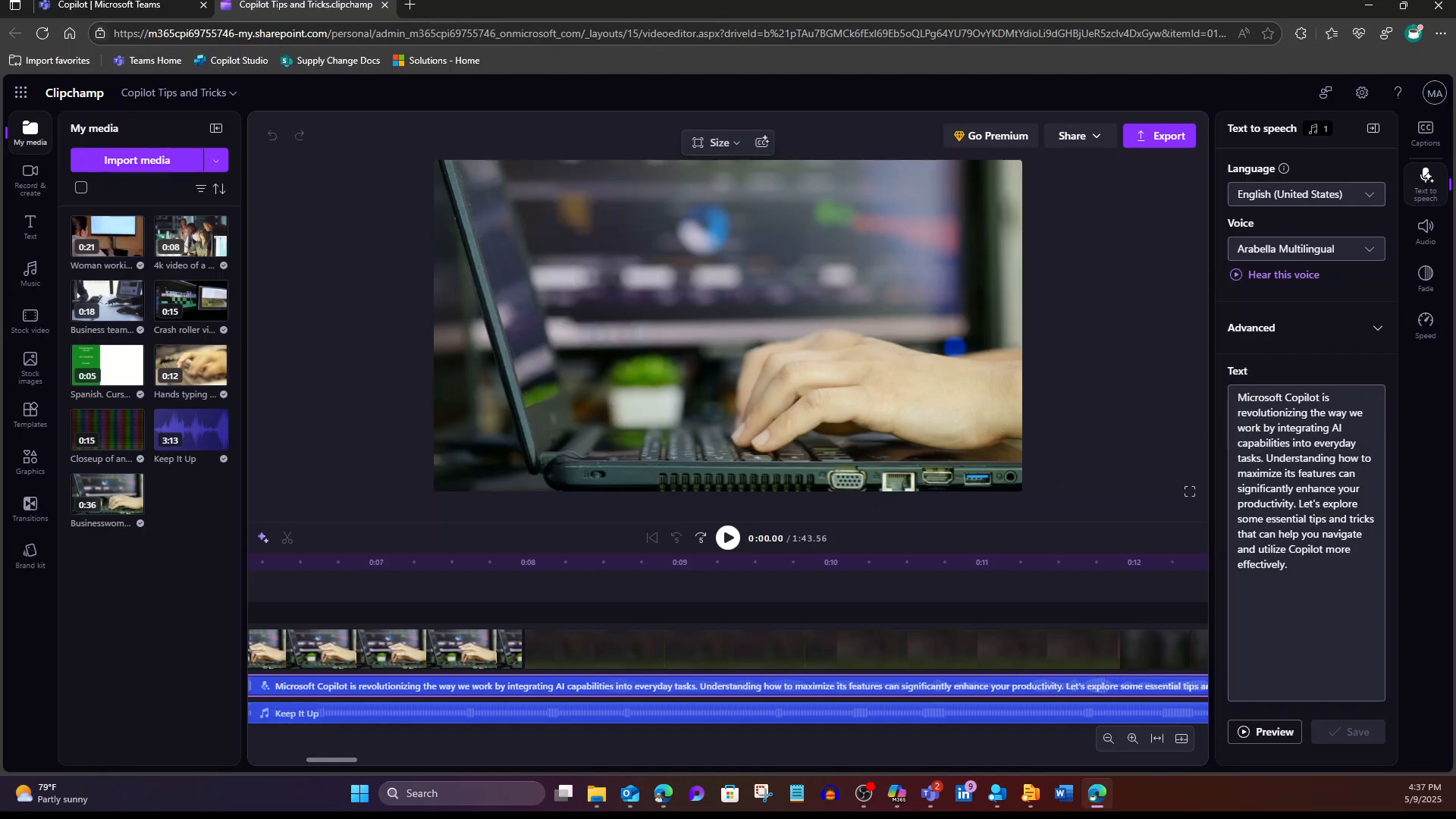
pyautogui.click(1425, 181)
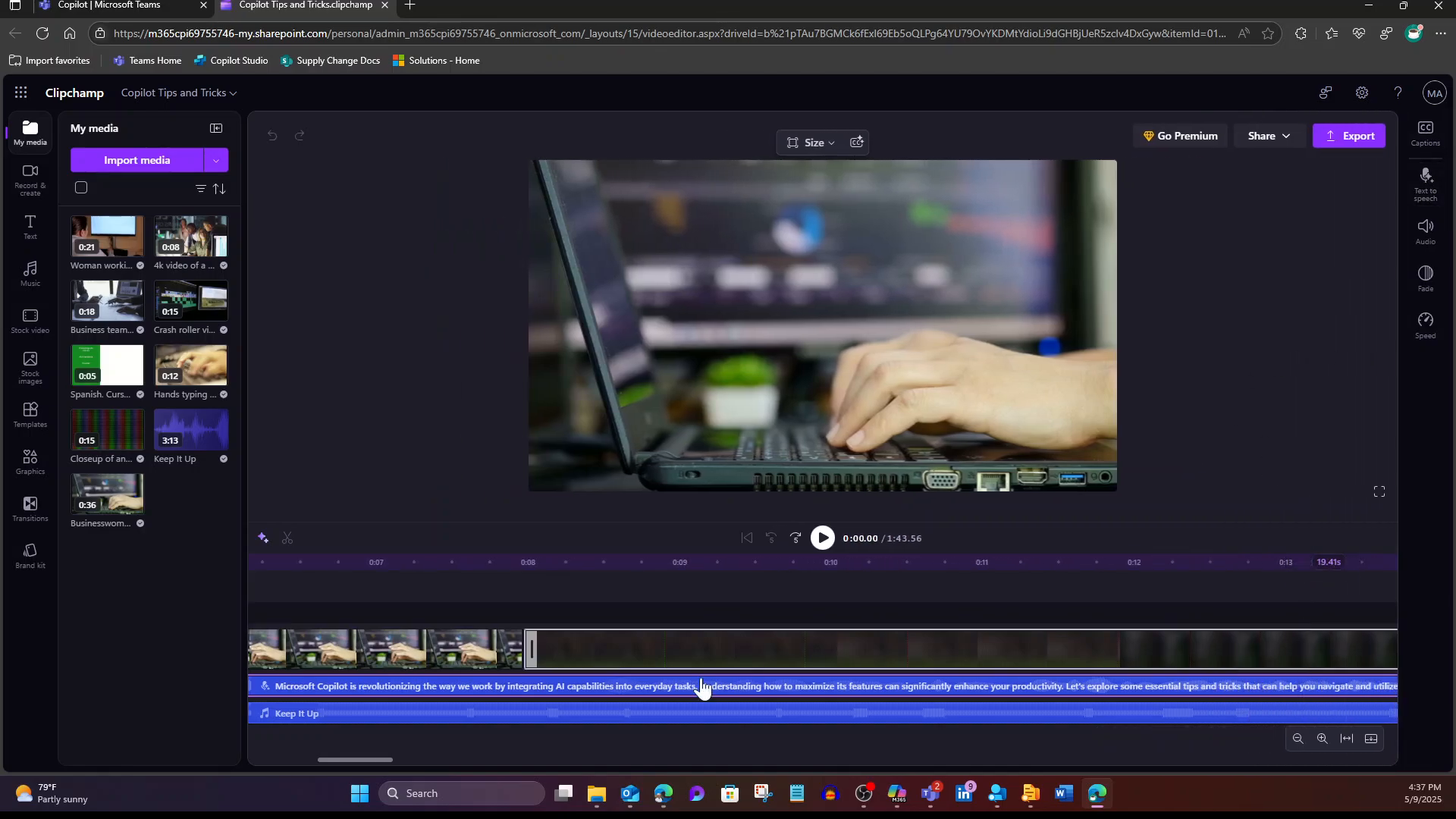
pyautogui.moveTo(322, 759); pyautogui.dragTo(243, 749)
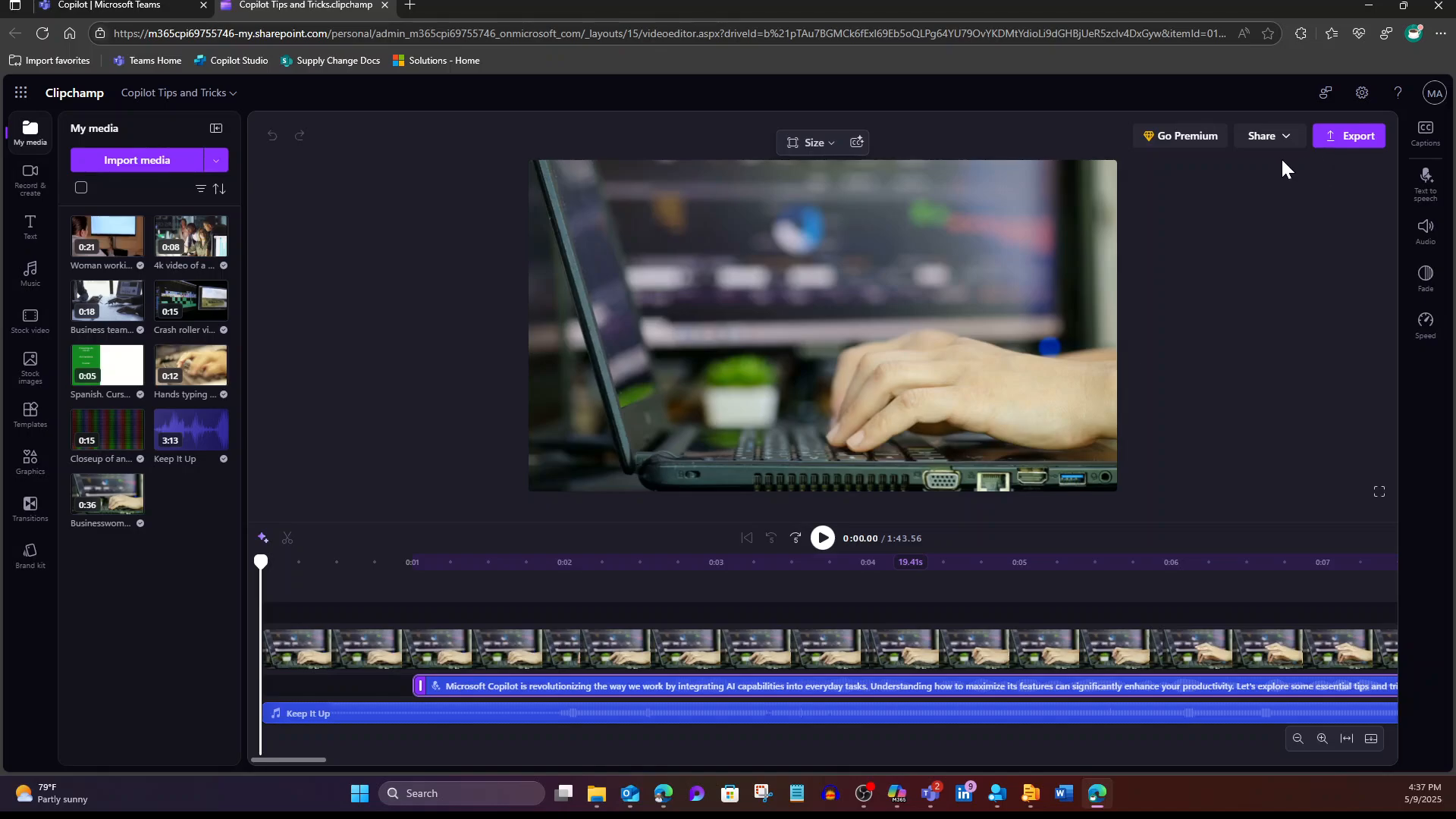
# Step: Export the video at 1080p as Copilot Tips and Tricks.mp4 with Store in the cloud left on
pyautogui.click(1343, 135)
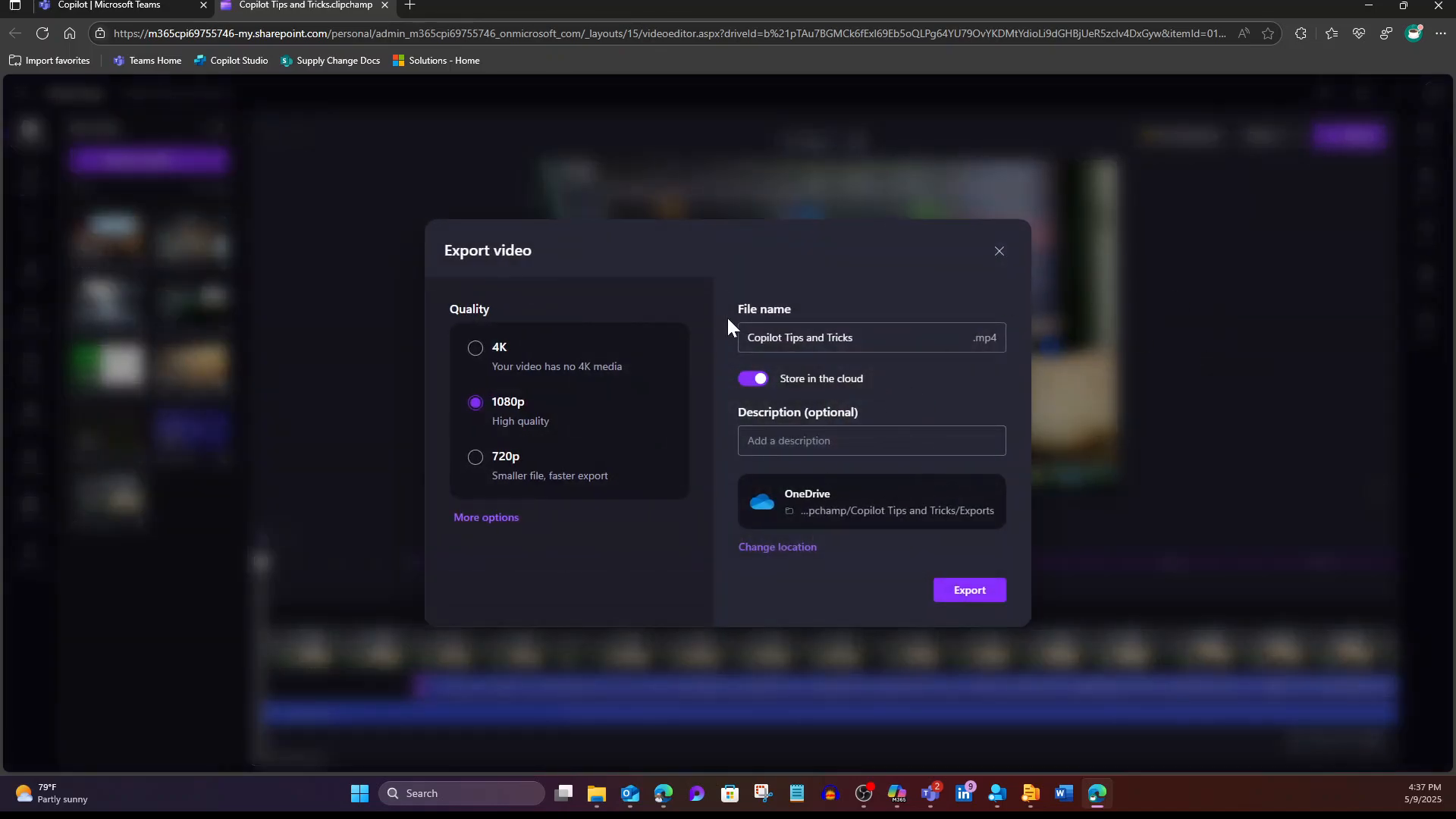
pyautogui.click(753, 378)
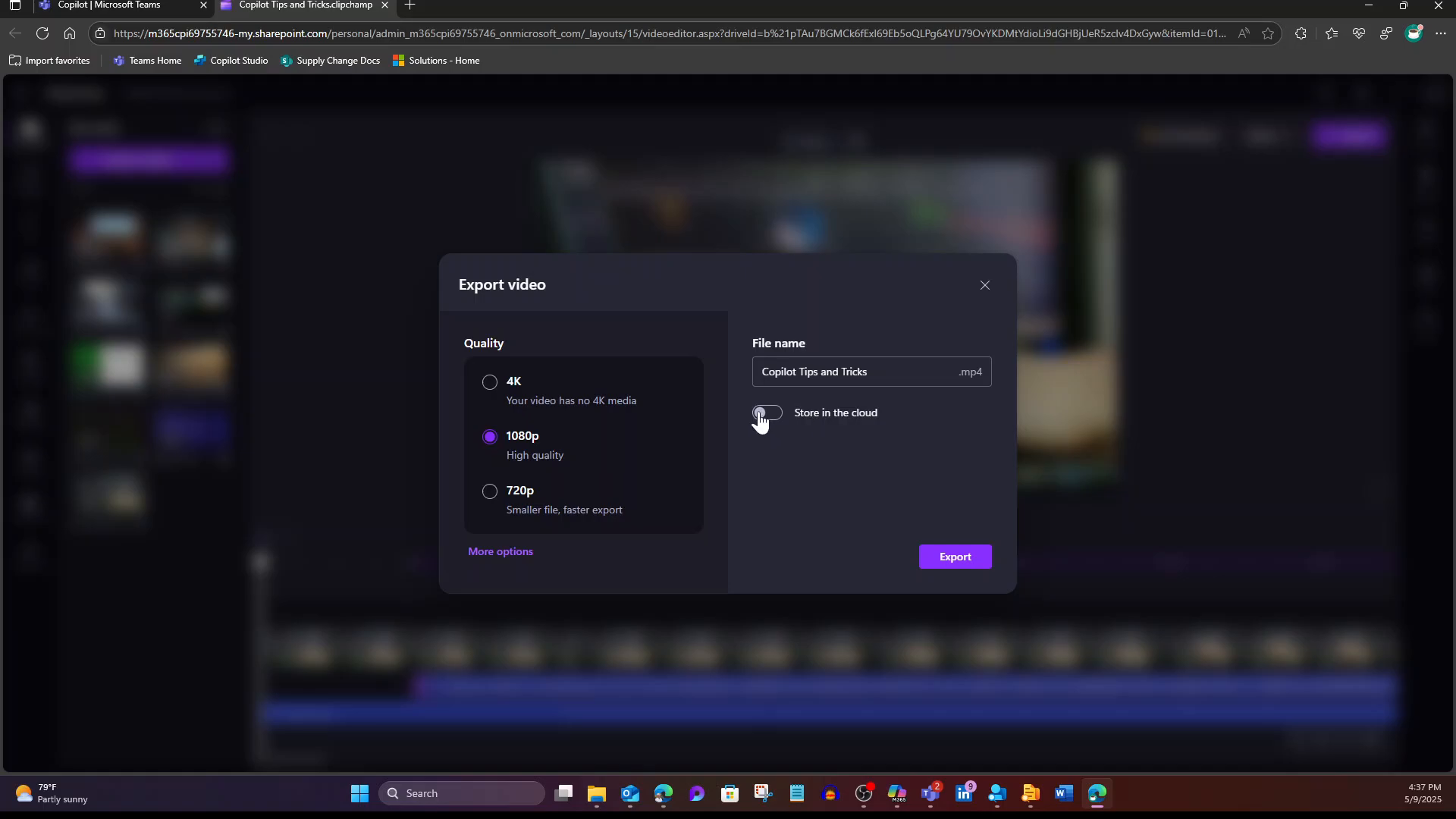
pyautogui.click(766, 414)
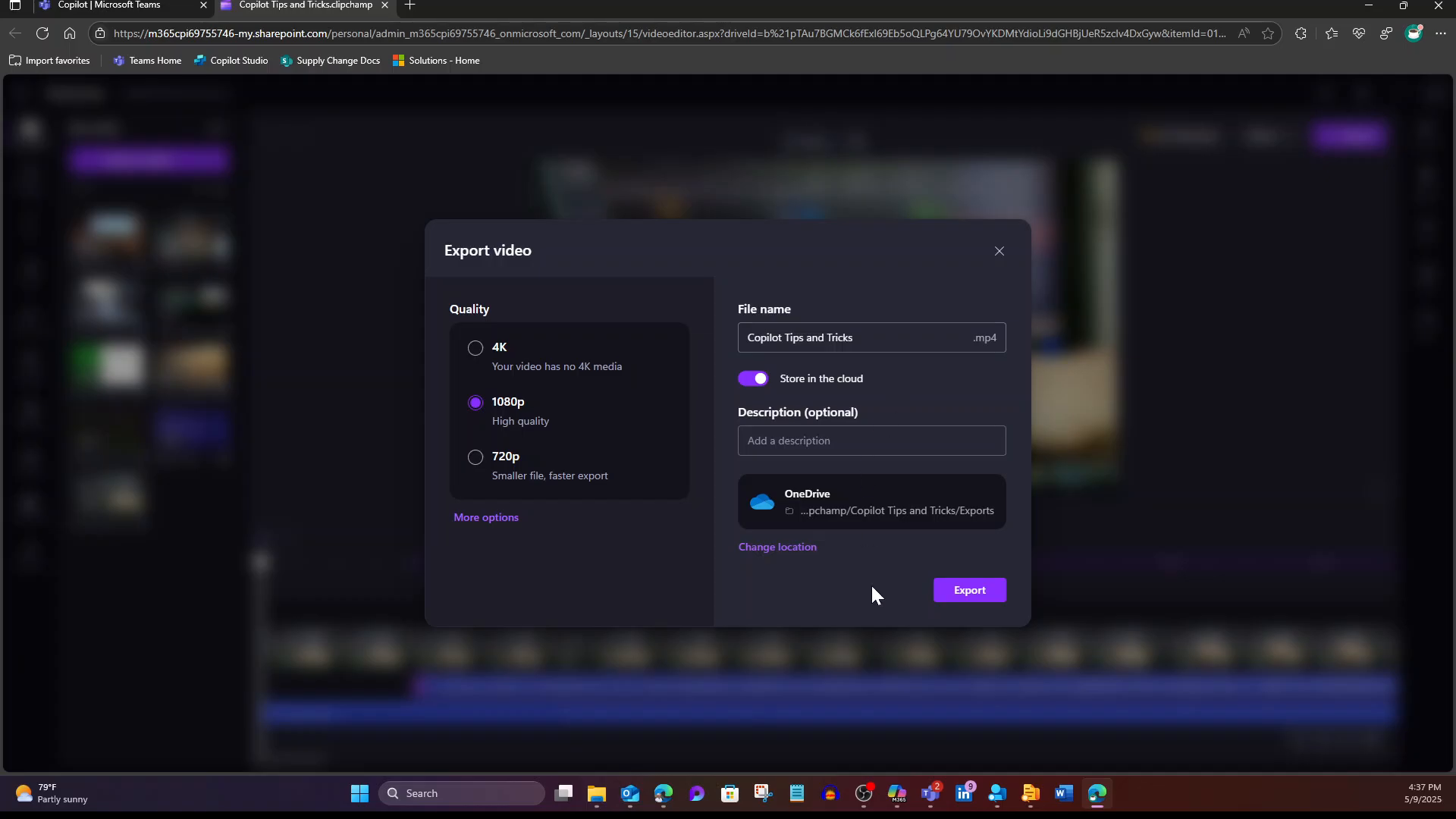
pyautogui.click(965, 595)
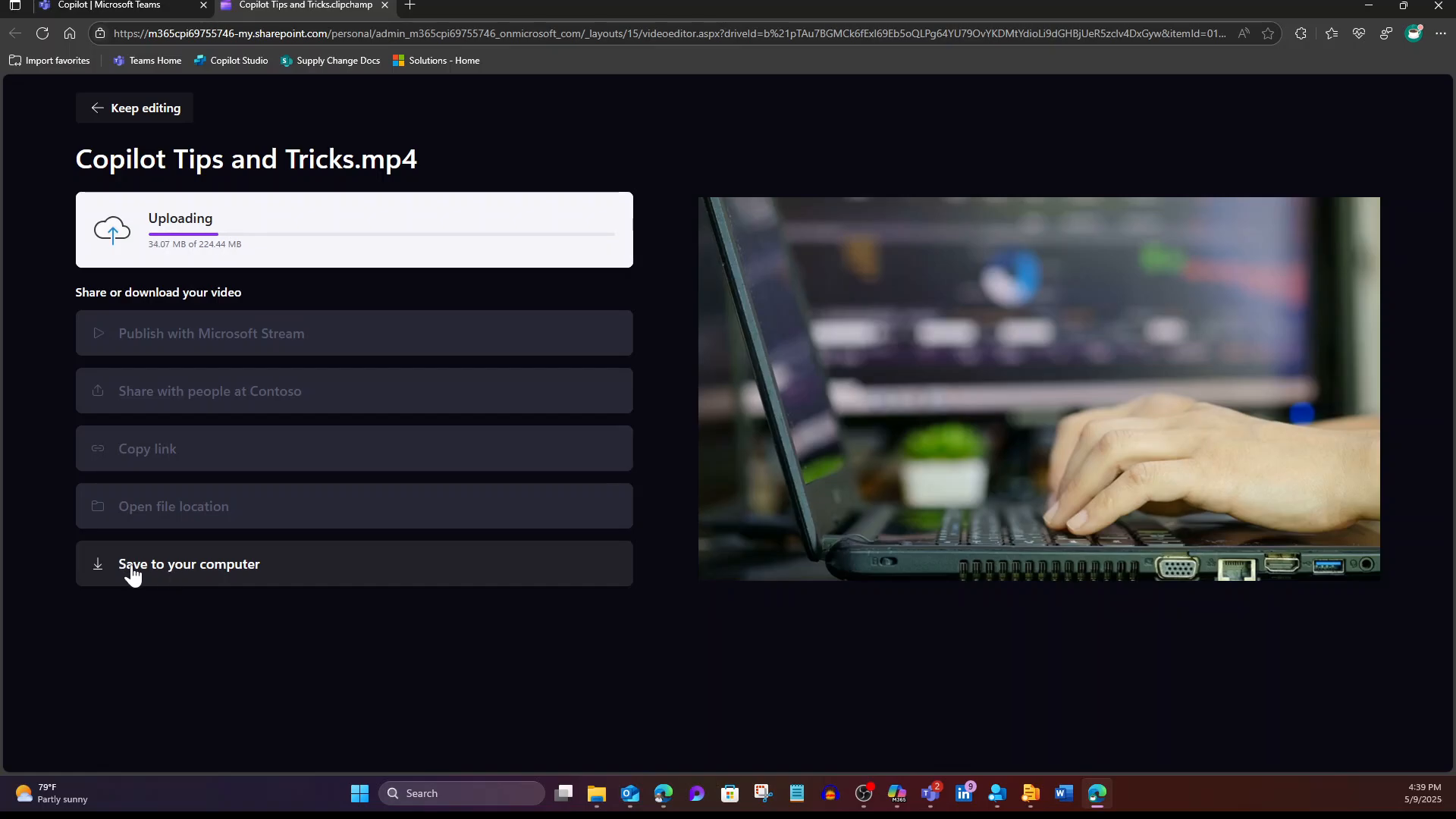
pyautogui.moveTo(809, 443)
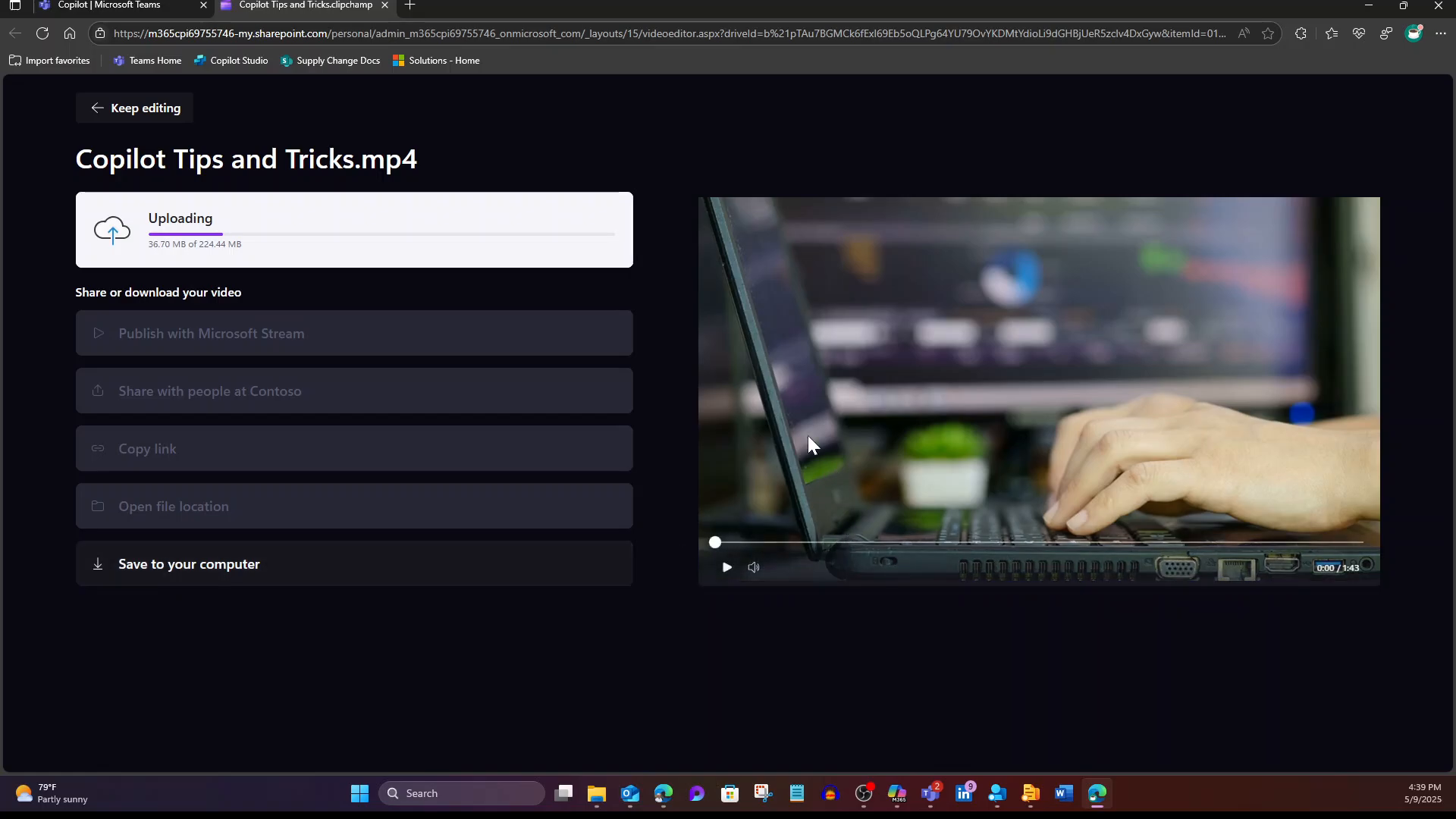
pyautogui.click(727, 569)
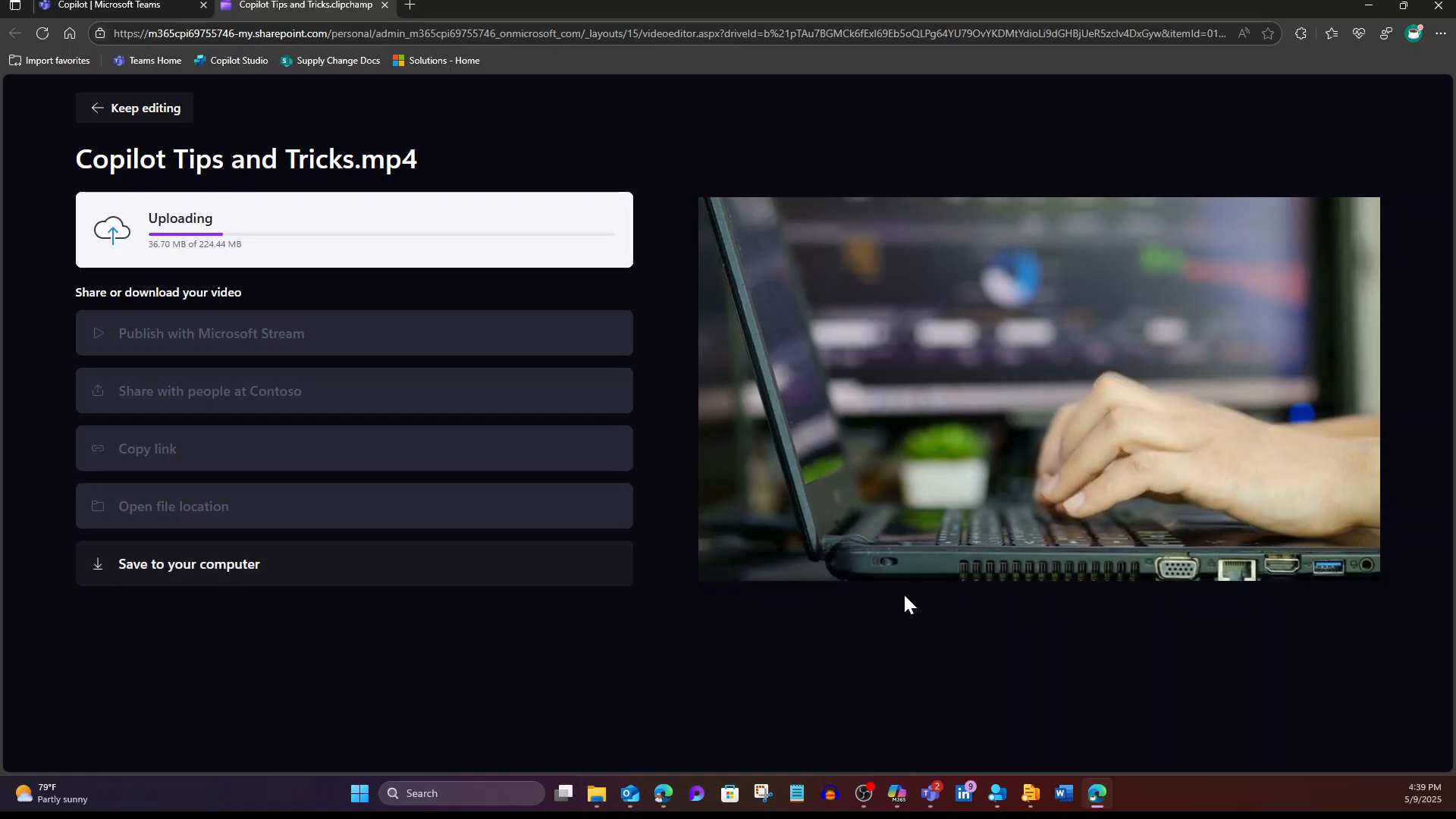
pyautogui.moveTo(898, 529)
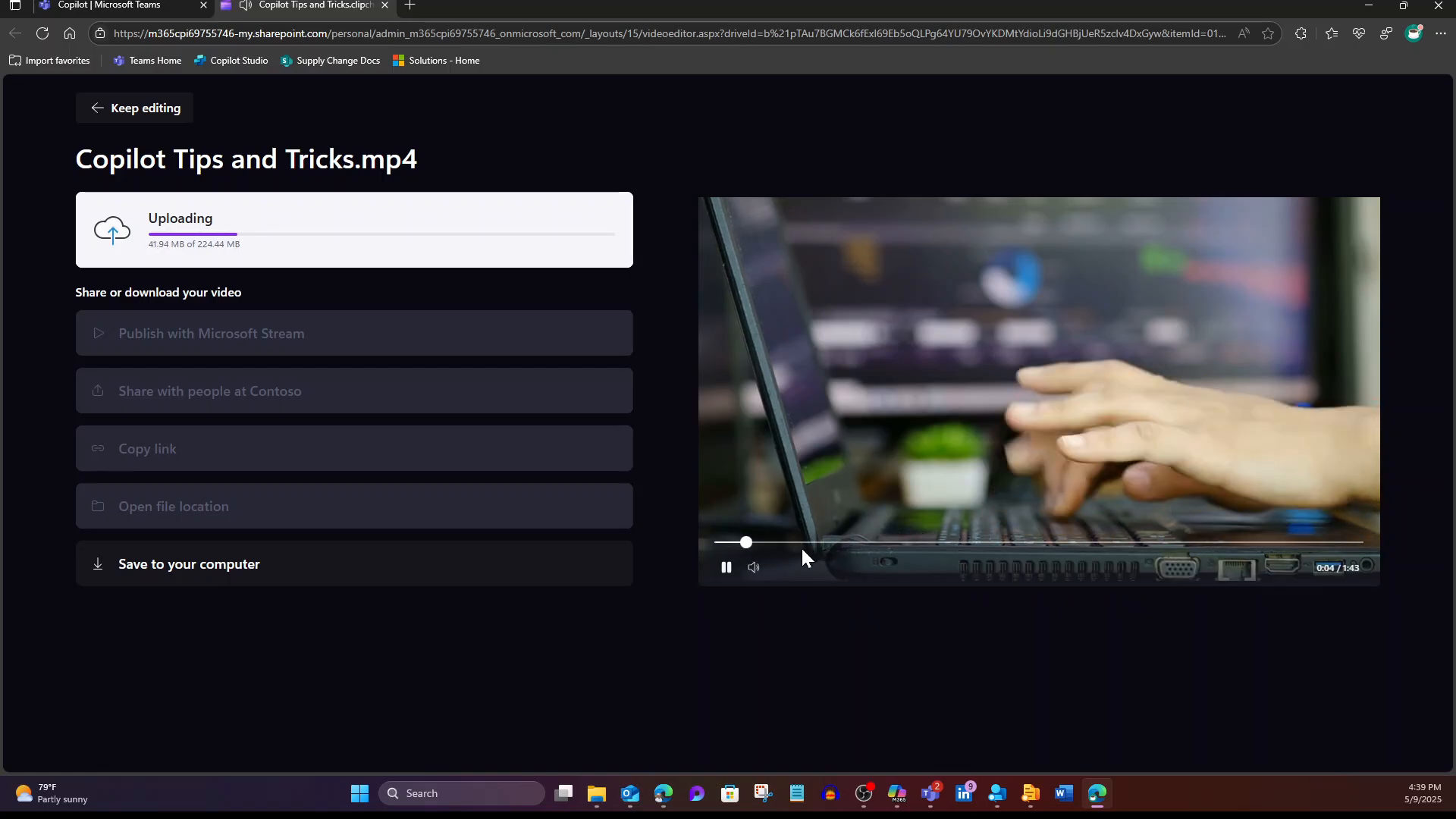
pyautogui.click(932, 542)
pyautogui.click(982, 542)
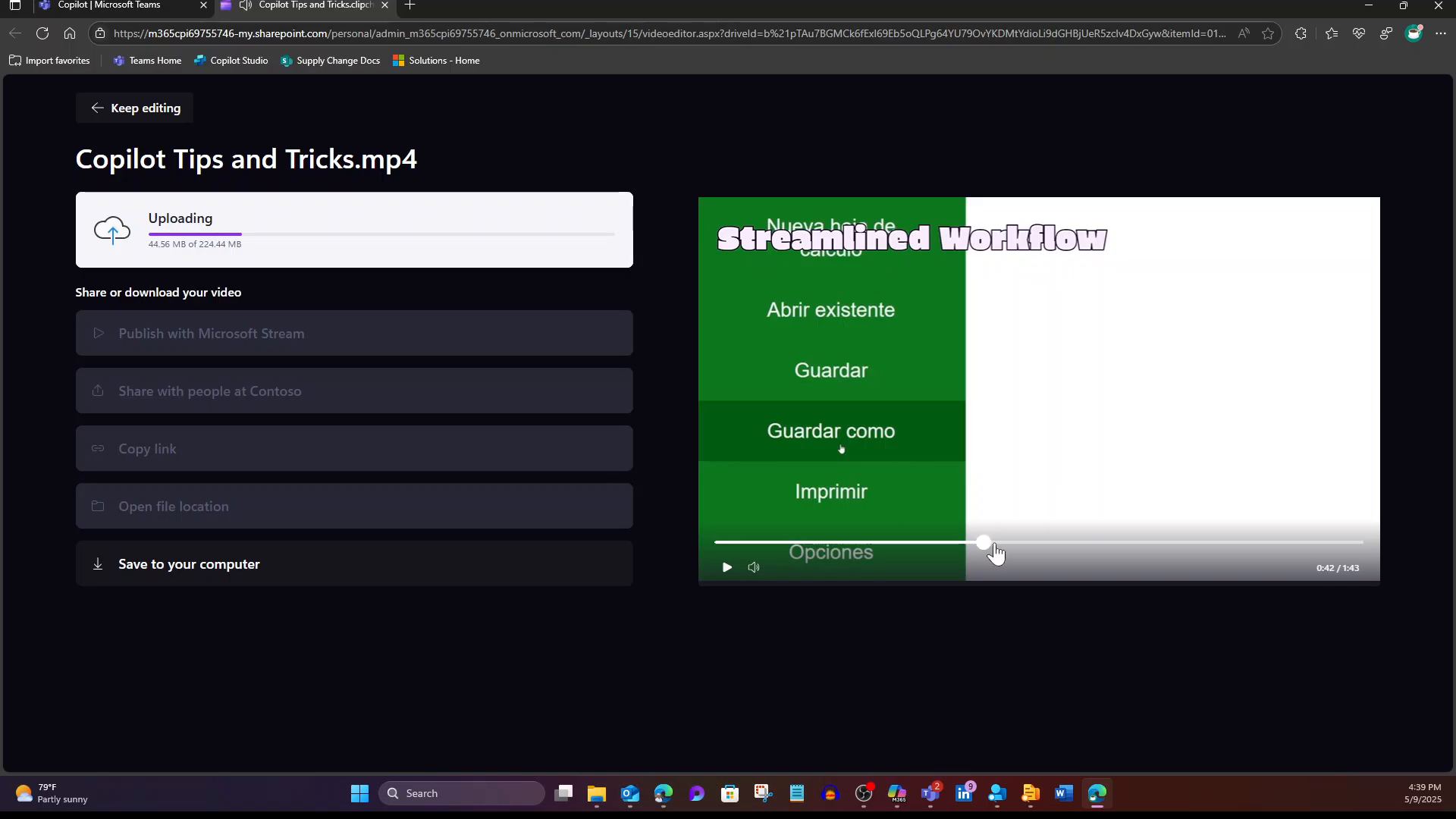
pyautogui.click(724, 569)
pyautogui.click(1050, 542)
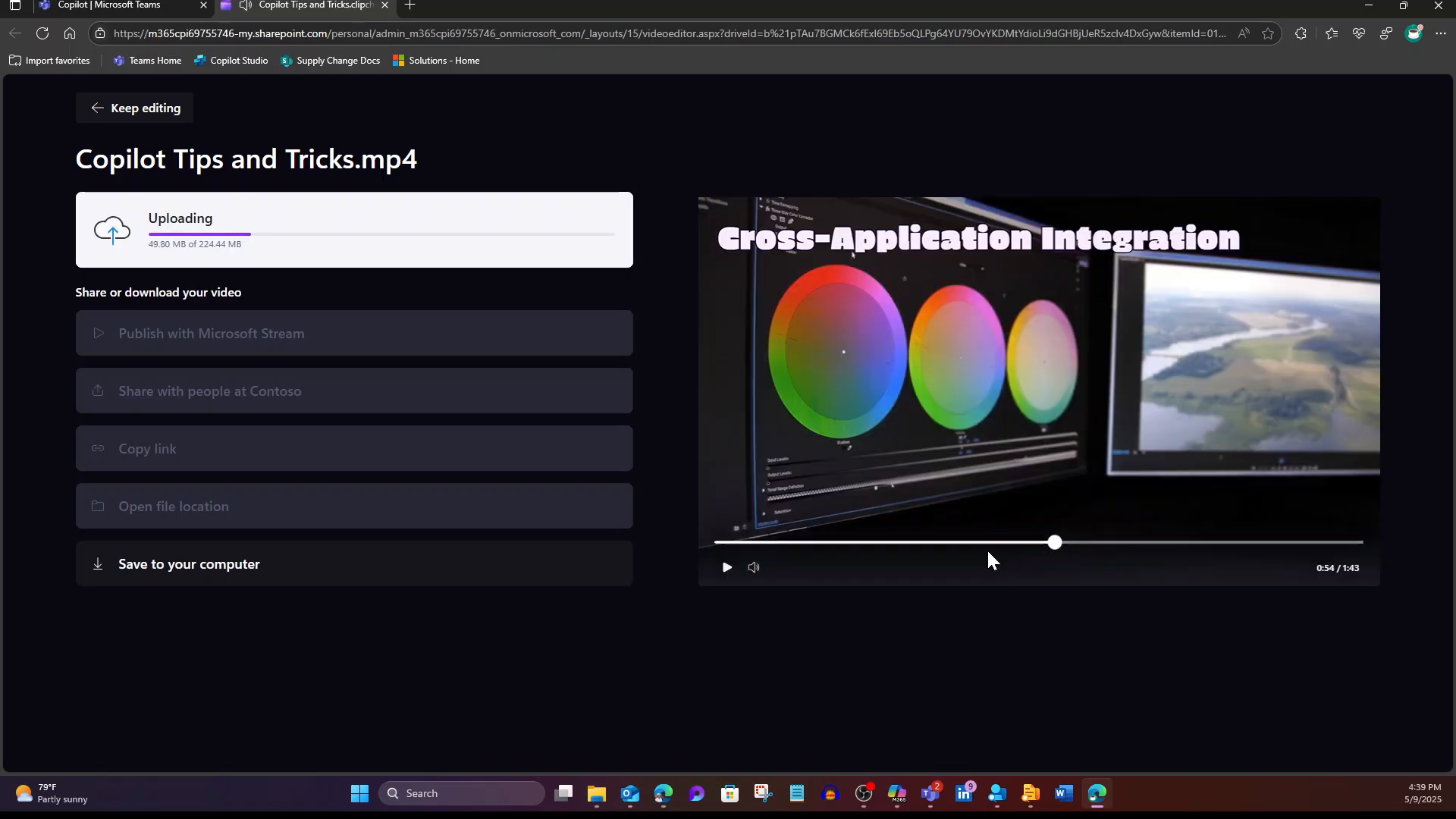
pyautogui.click(727, 568)
pyautogui.click(727, 569)
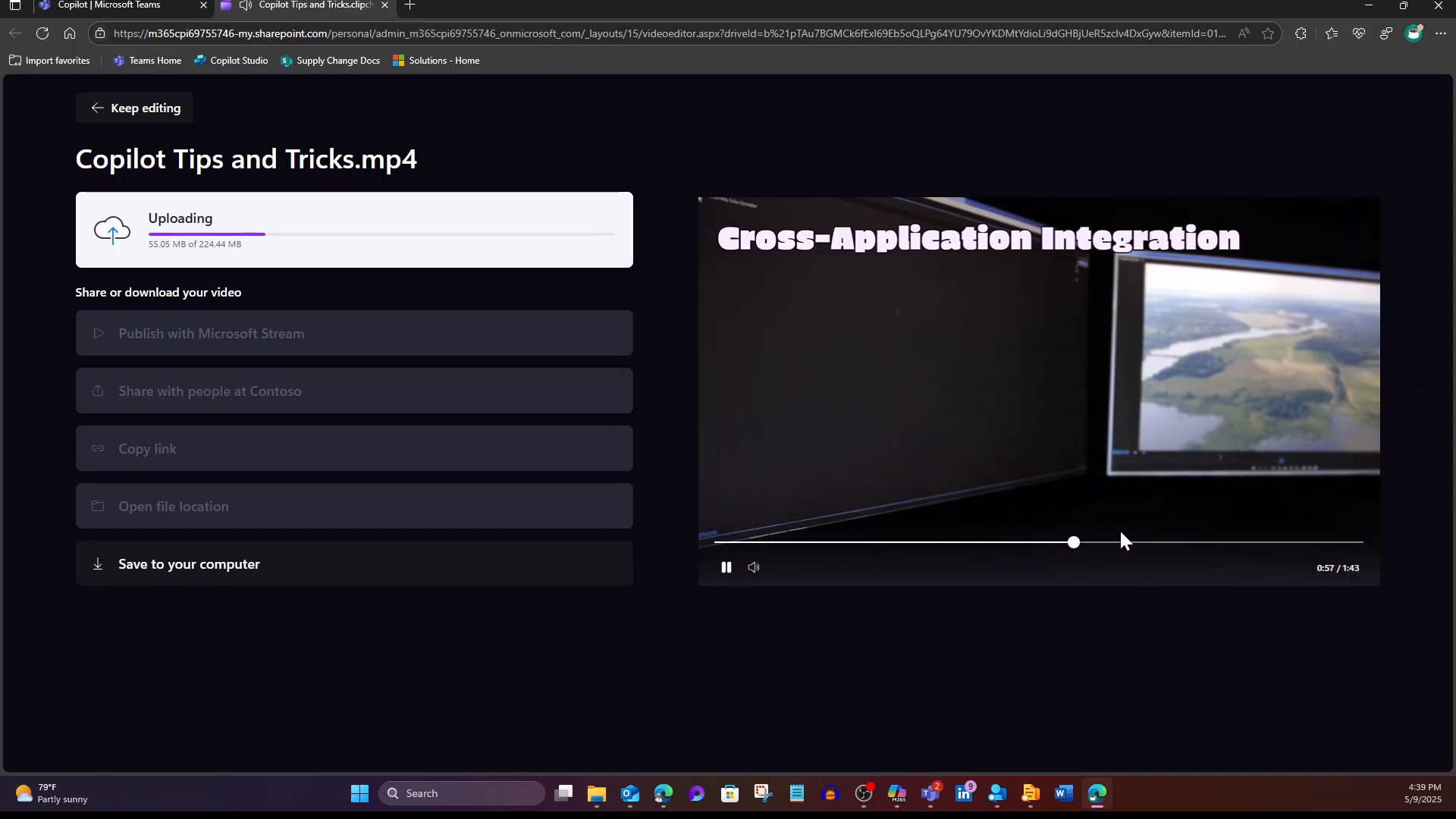
pyautogui.moveTo(1079, 543); pyautogui.dragTo(1118, 544)
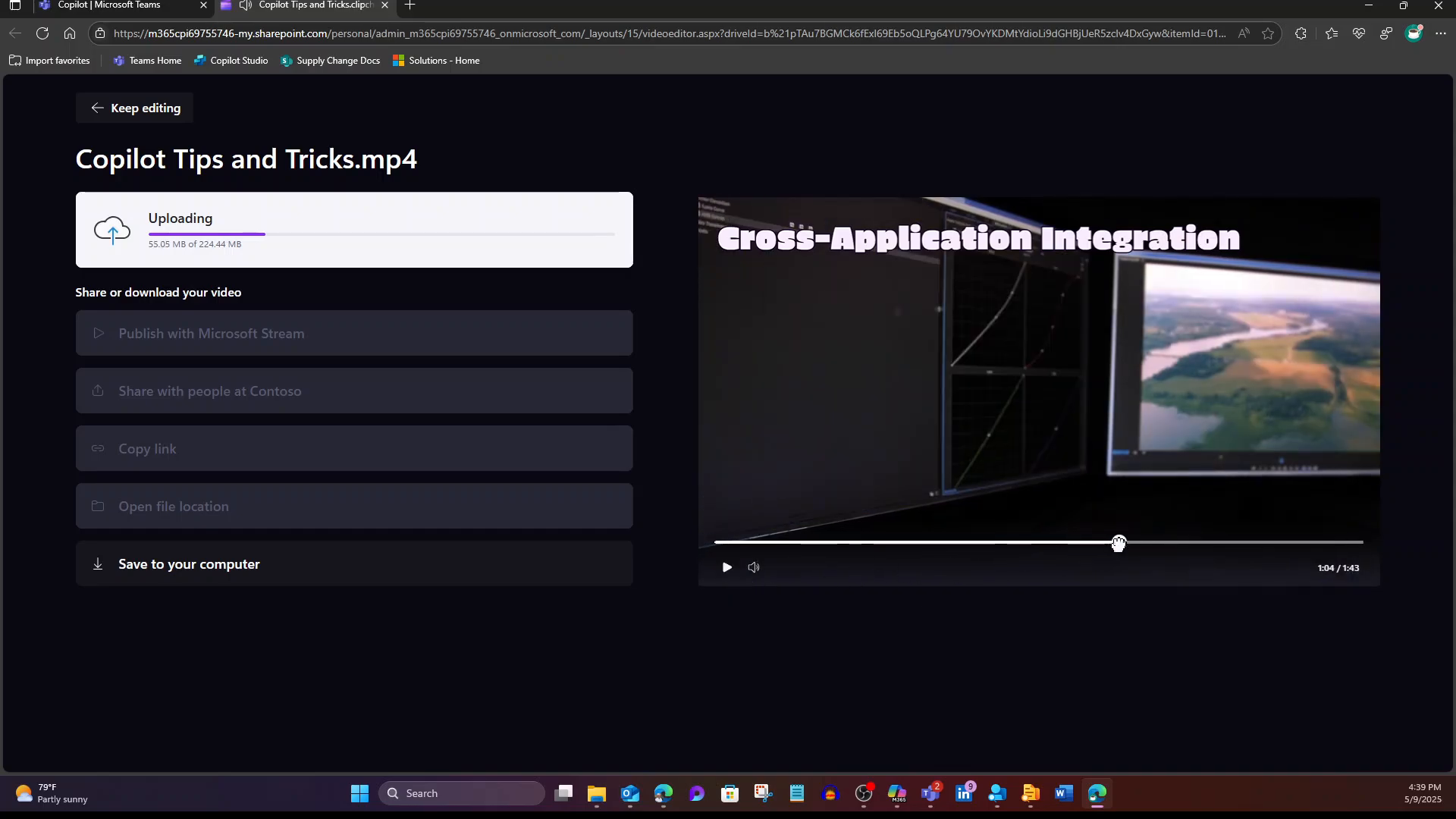
pyautogui.click(727, 569)
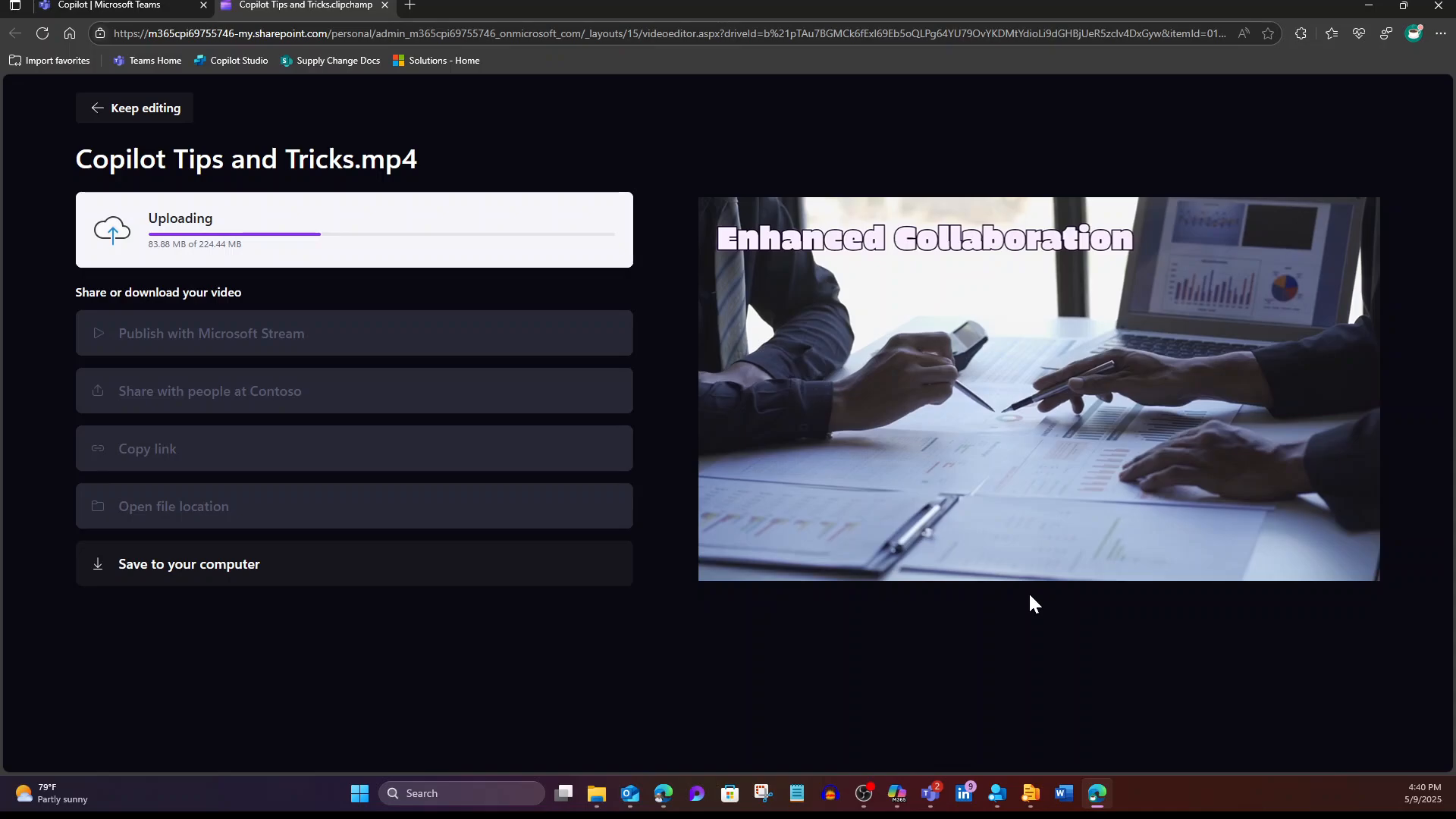
# Step: Return to Teams and start a new Visual Creator agent session from the Copilot pane
pyautogui.click(136, 8)
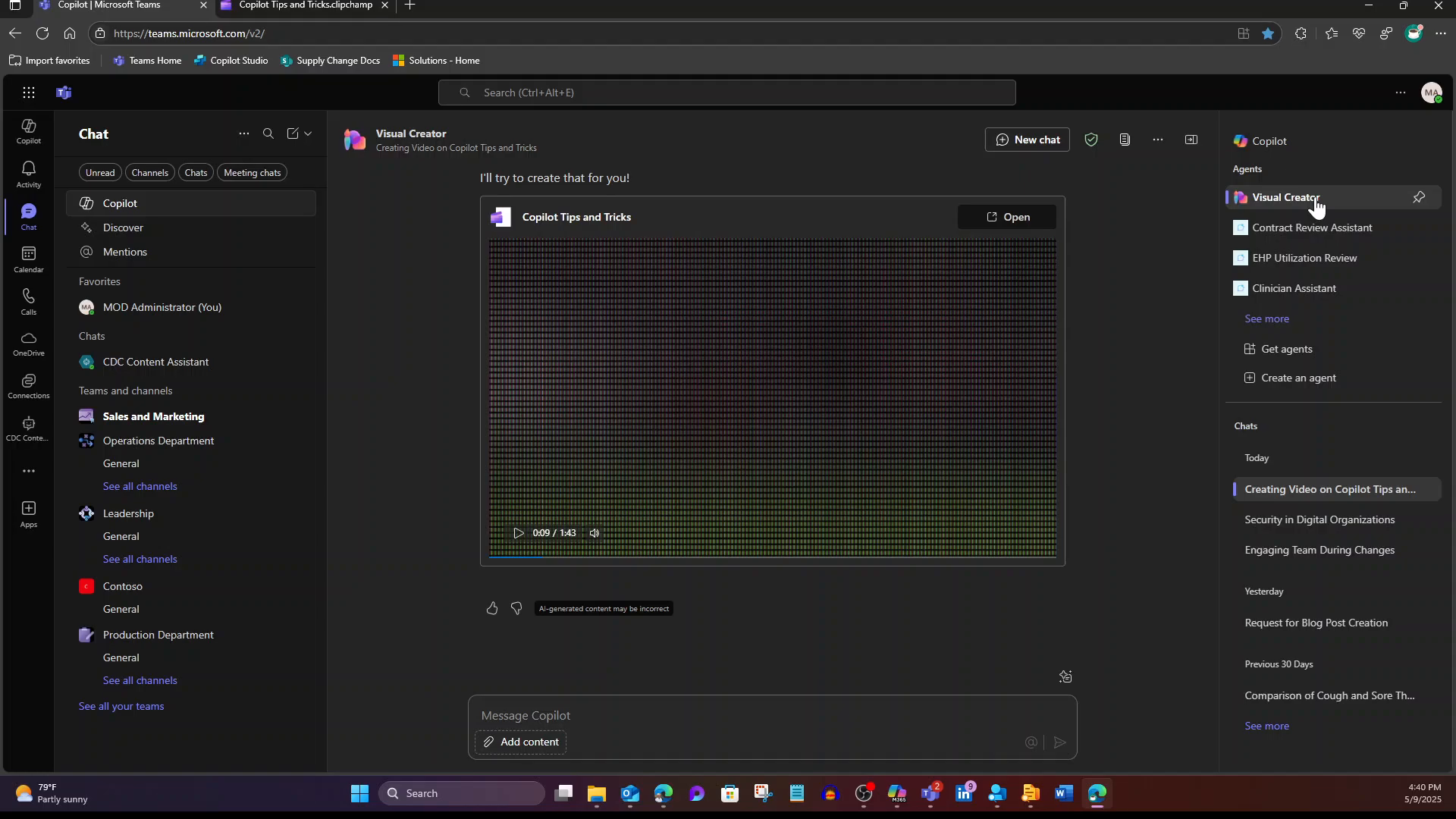
pyautogui.click(1317, 205)
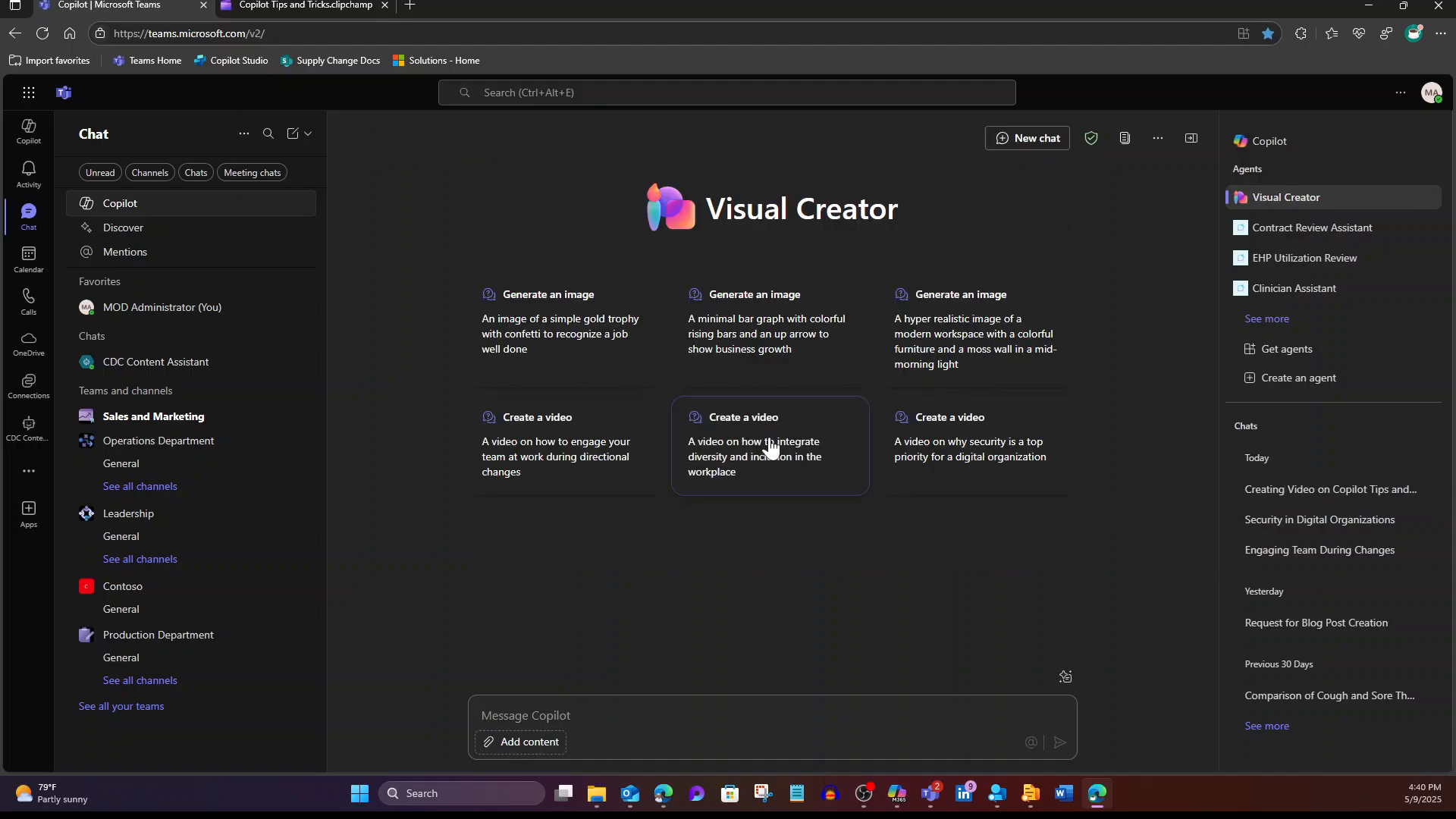